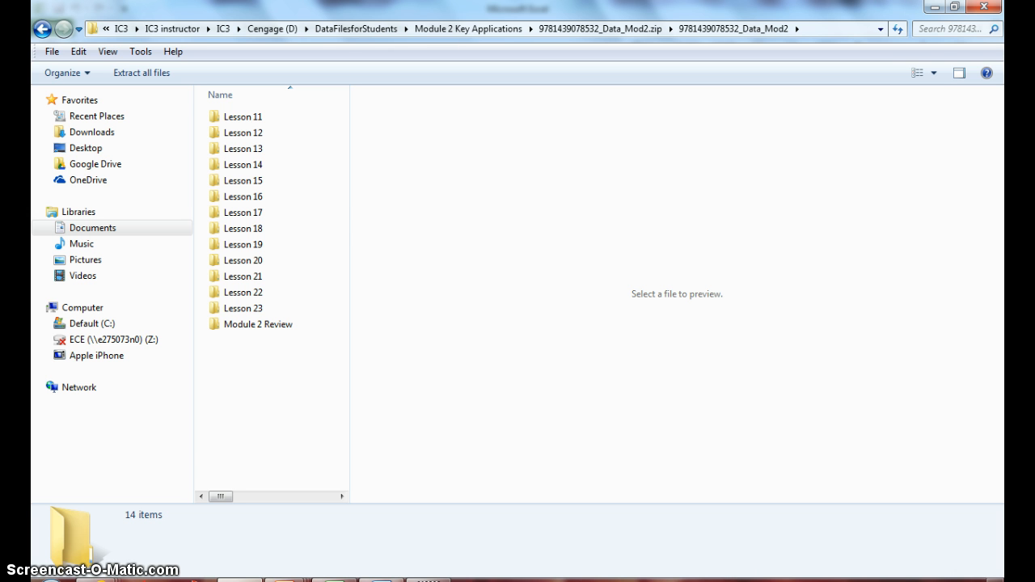
# Open the Step19-5.xlsx workbook from the Lesson 19 folder.
pyautogui.click(241, 247)
pyautogui.doubleClick(241, 247)
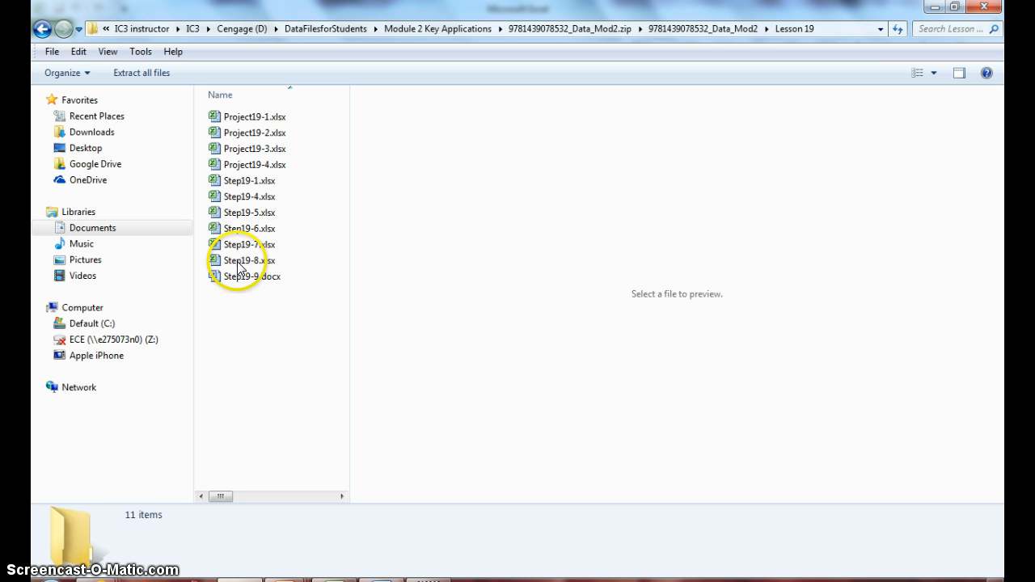
pyautogui.doubleClick(236, 215)
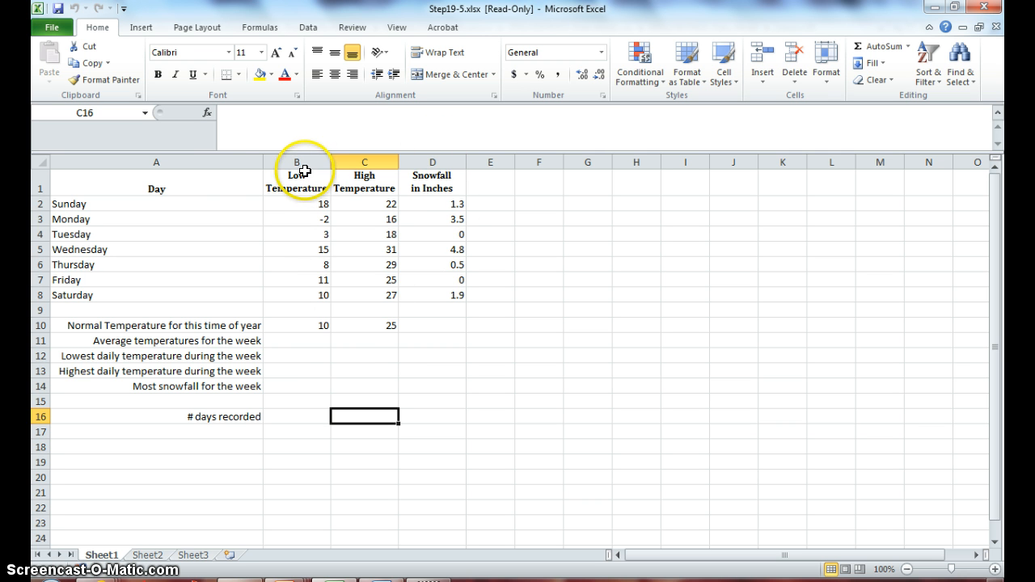
# Save the read-only workbook as a new Excel workbook named weather in the Lesson 19 folder.
pyautogui.click(51, 31)
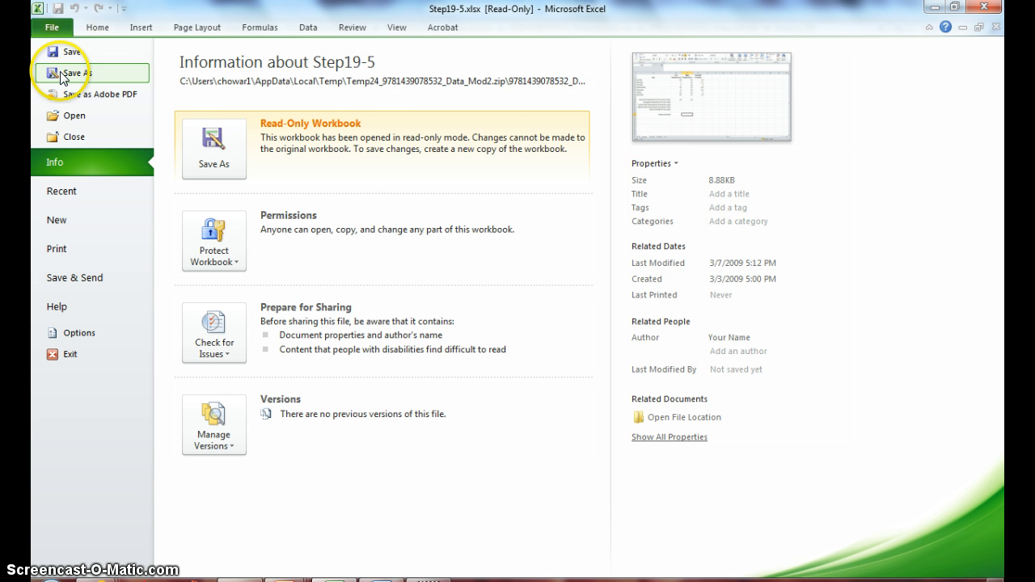
pyautogui.click(73, 72)
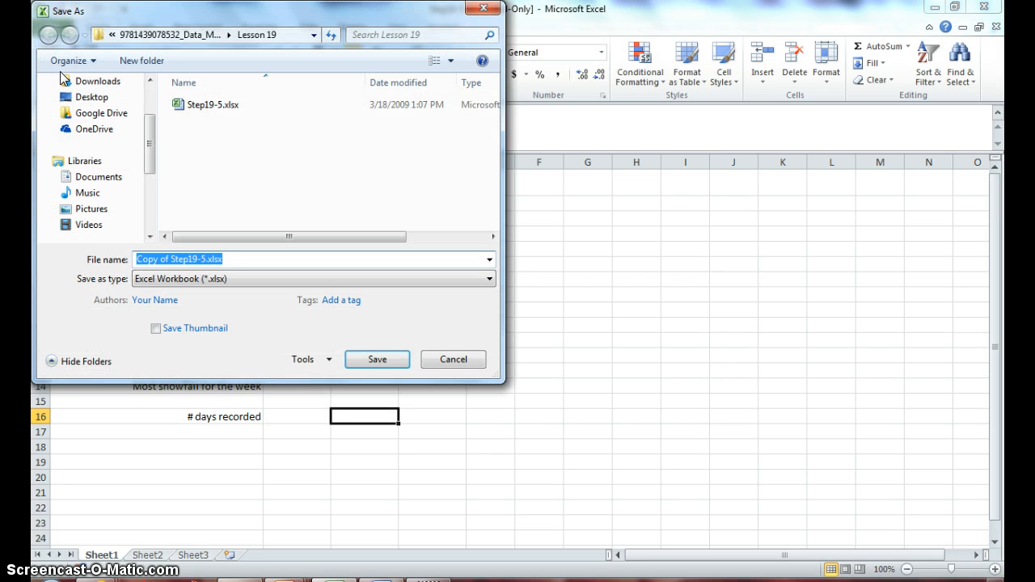
pyautogui.write('wea')
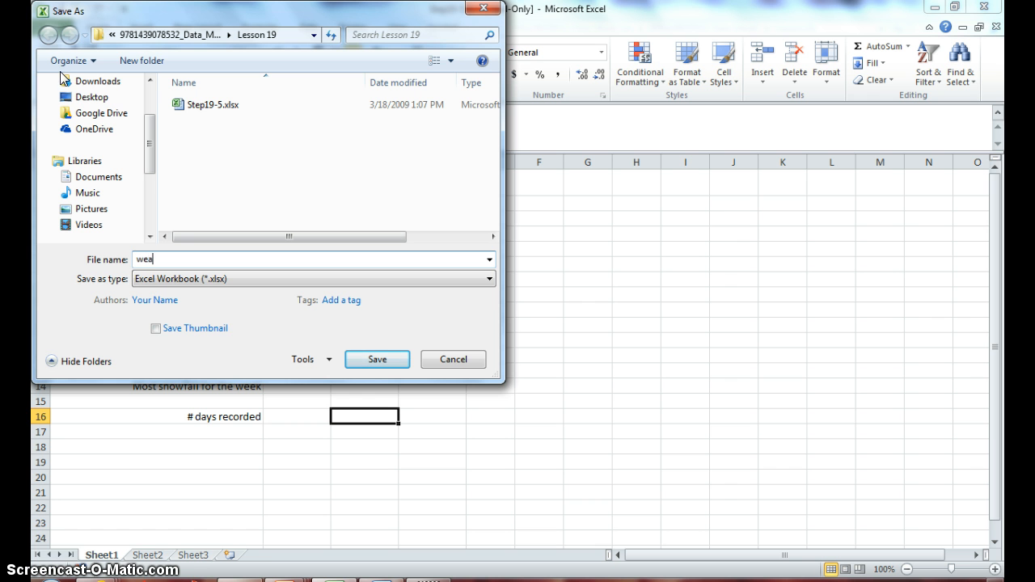
pyautogui.write('ther')
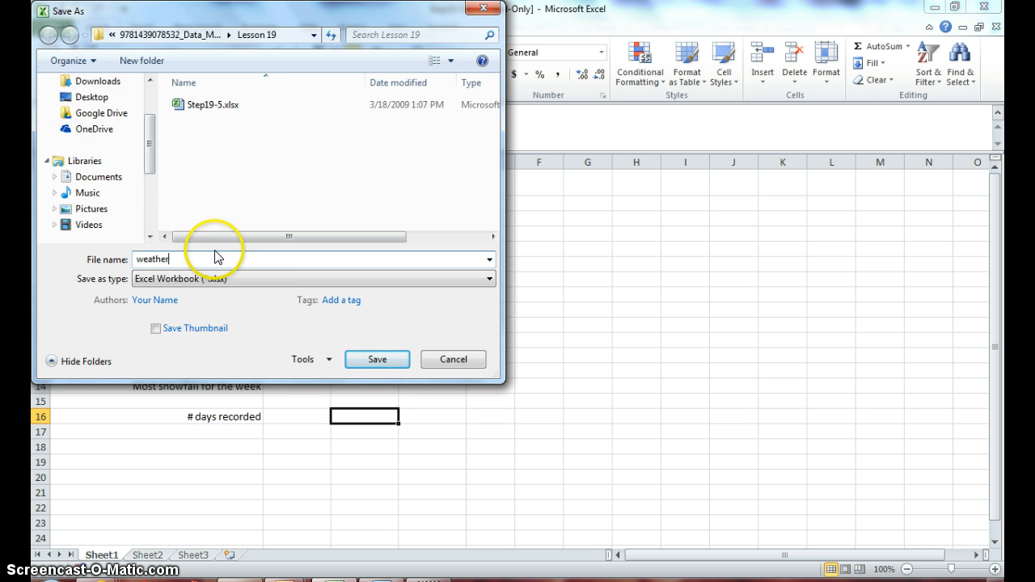
pyautogui.click(380, 357)
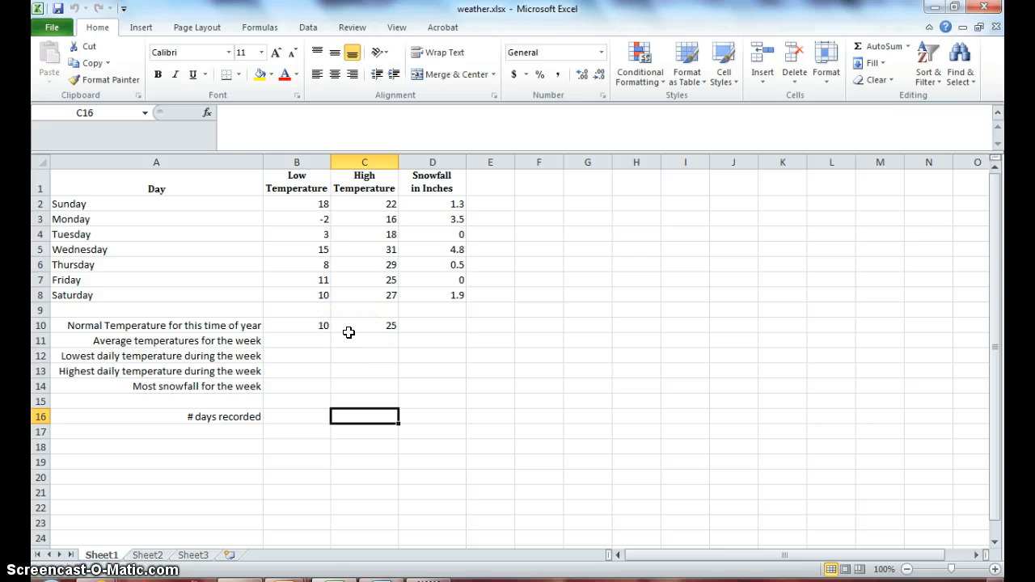
# Review the summary row labels in A11 through A16 and the normal low temperature in B10.
pyautogui.click(239, 342)
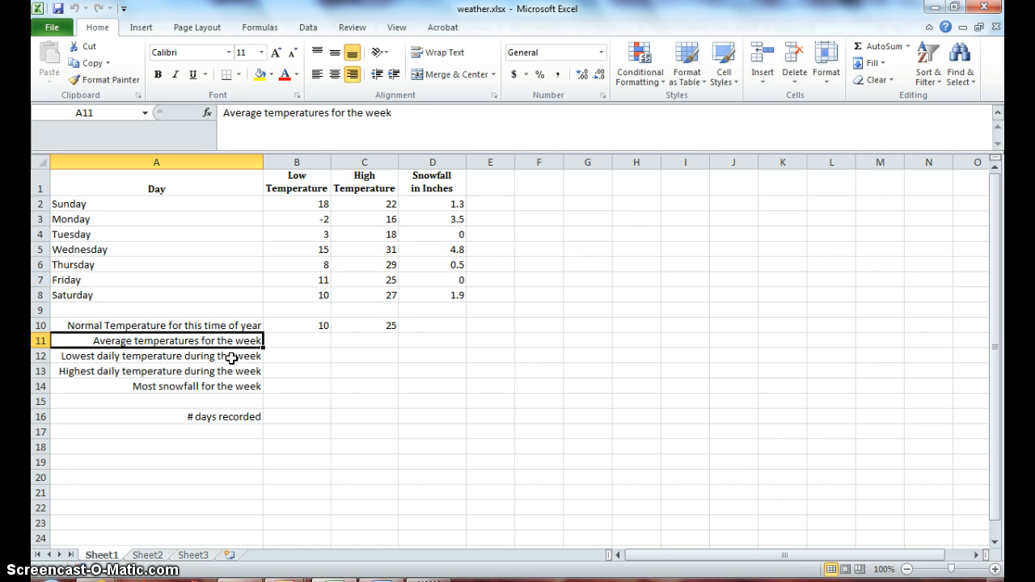
pyautogui.click(232, 359)
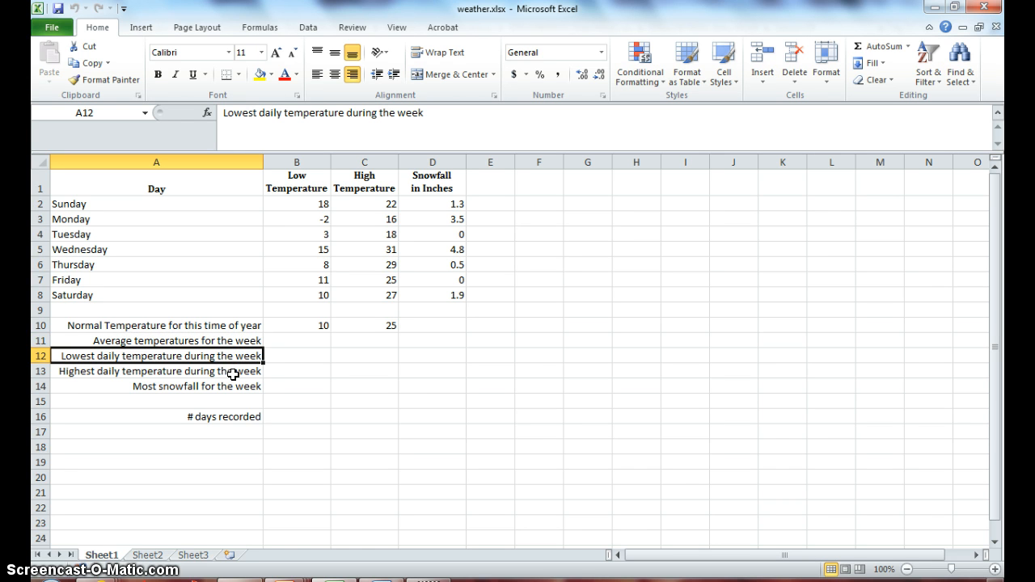
pyautogui.click(232, 372)
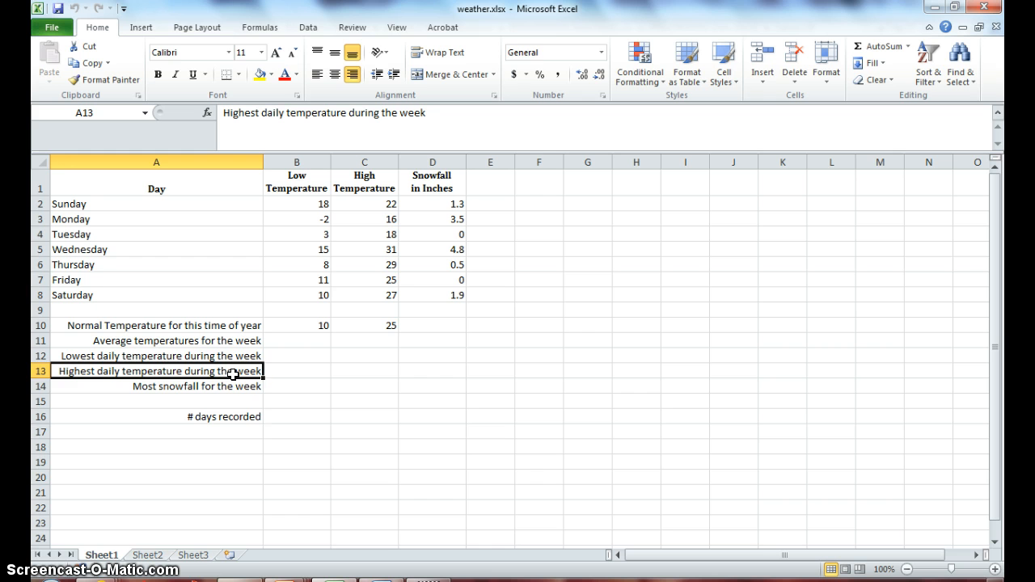
pyautogui.click(232, 387)
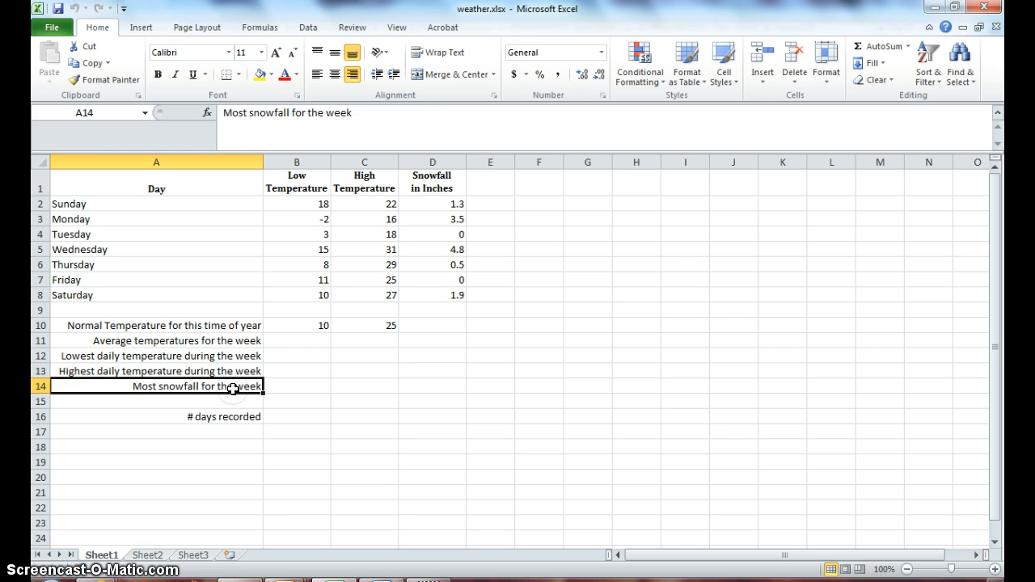
pyautogui.click(232, 417)
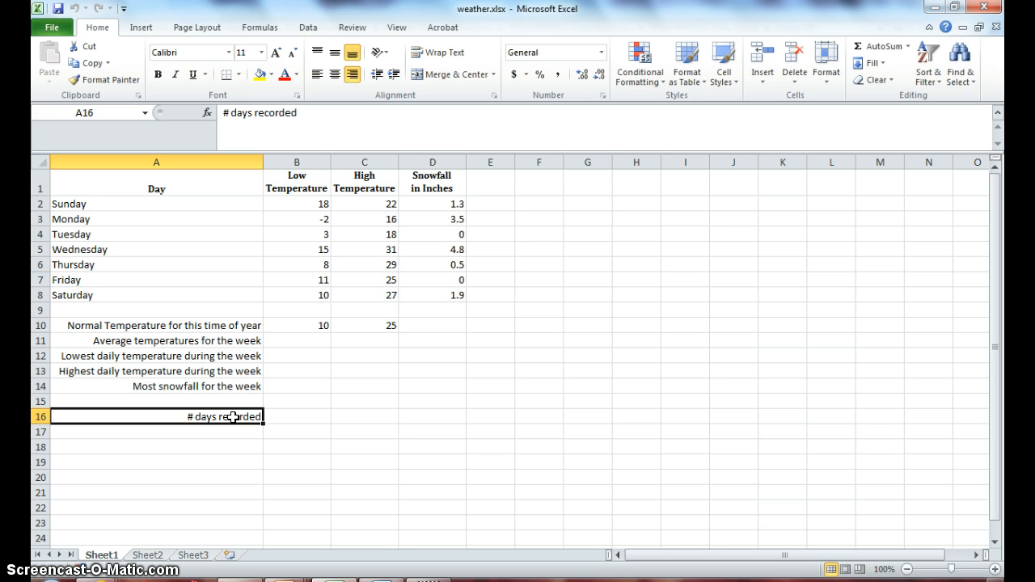
pyautogui.click(294, 325)
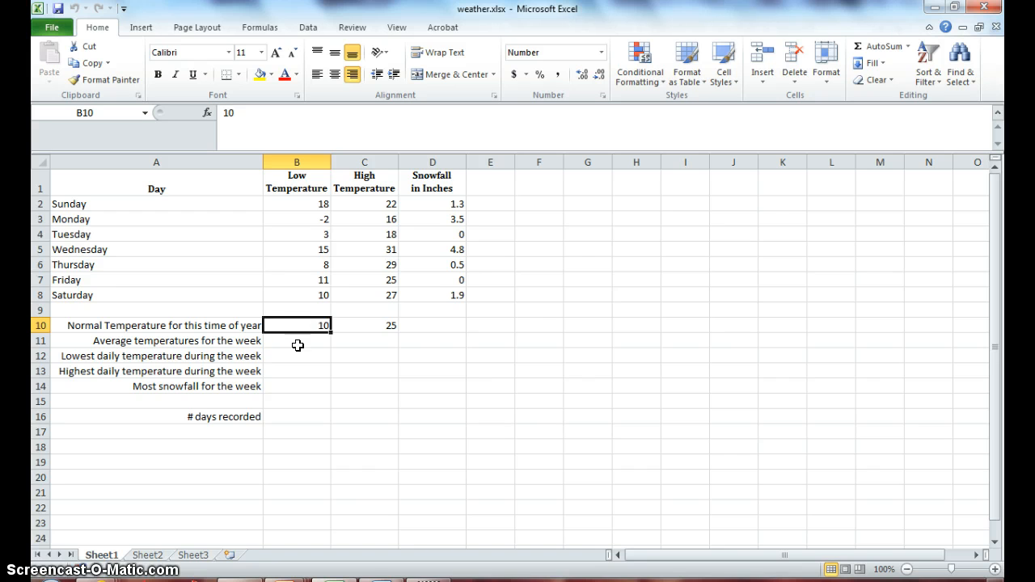
# Calculate the week's average low temperature in B11 with the AVERAGE function over B2:B8.
pyautogui.click(298, 344)
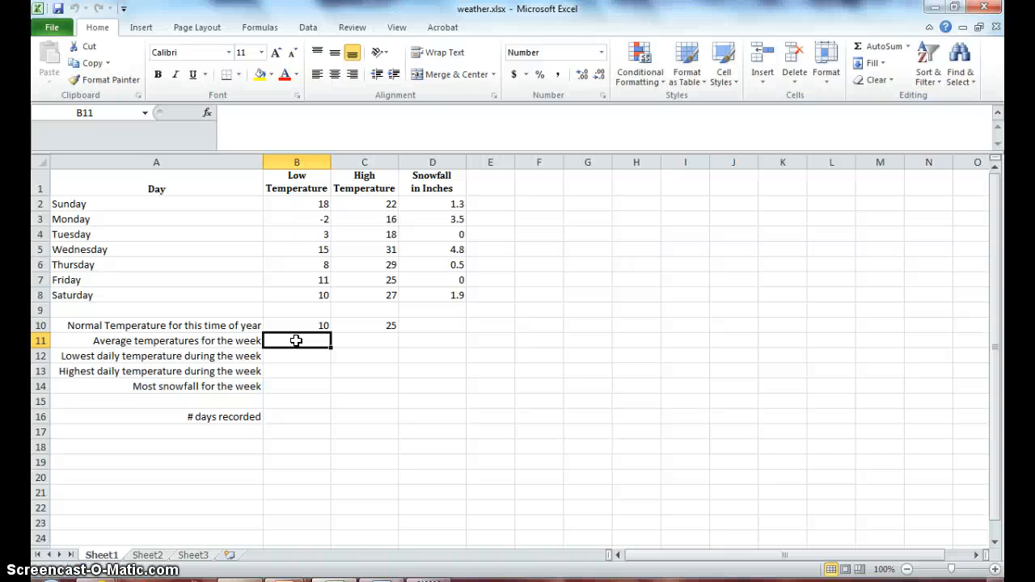
pyautogui.click(271, 30)
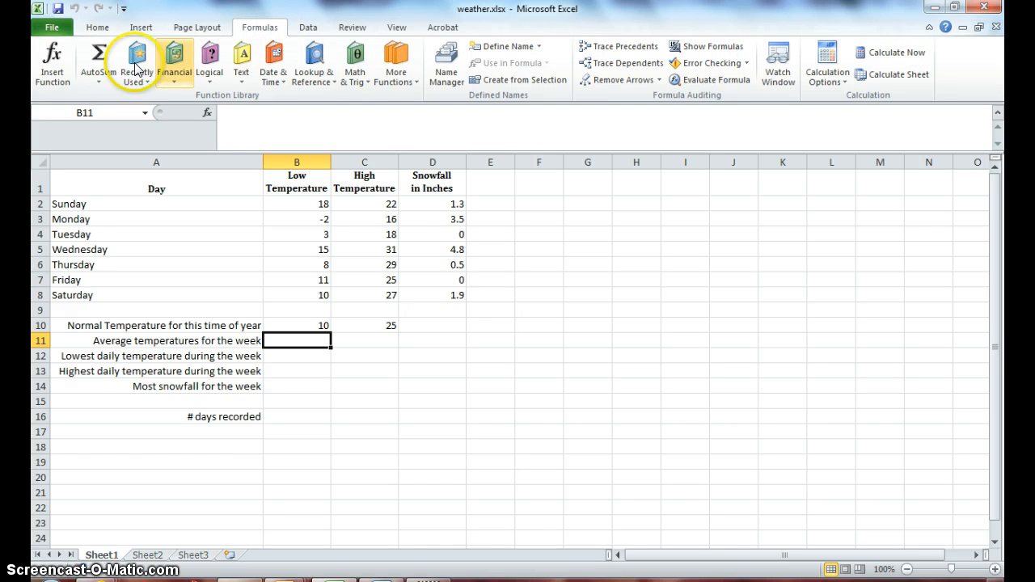
pyautogui.click(99, 81)
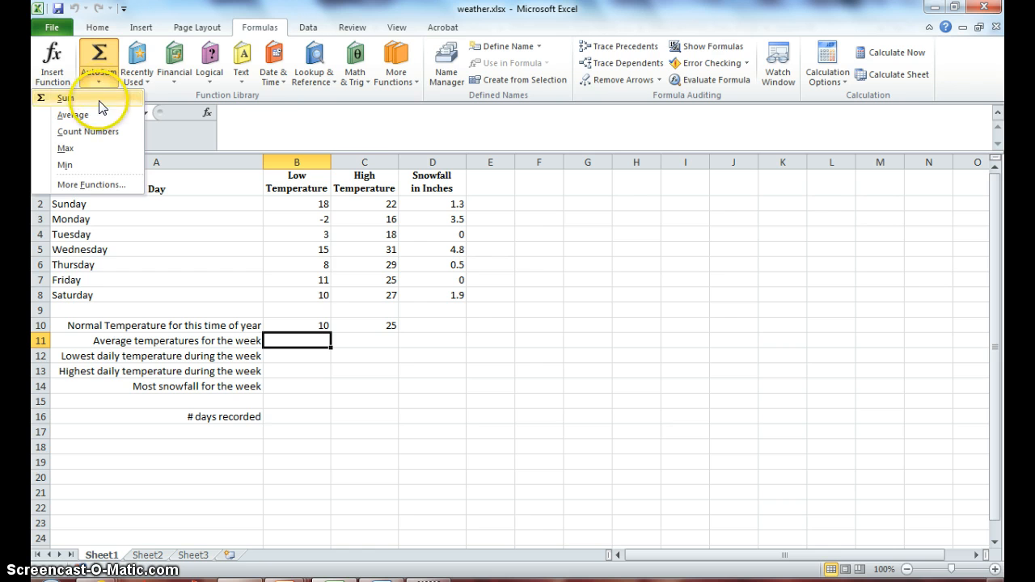
pyautogui.click(98, 120)
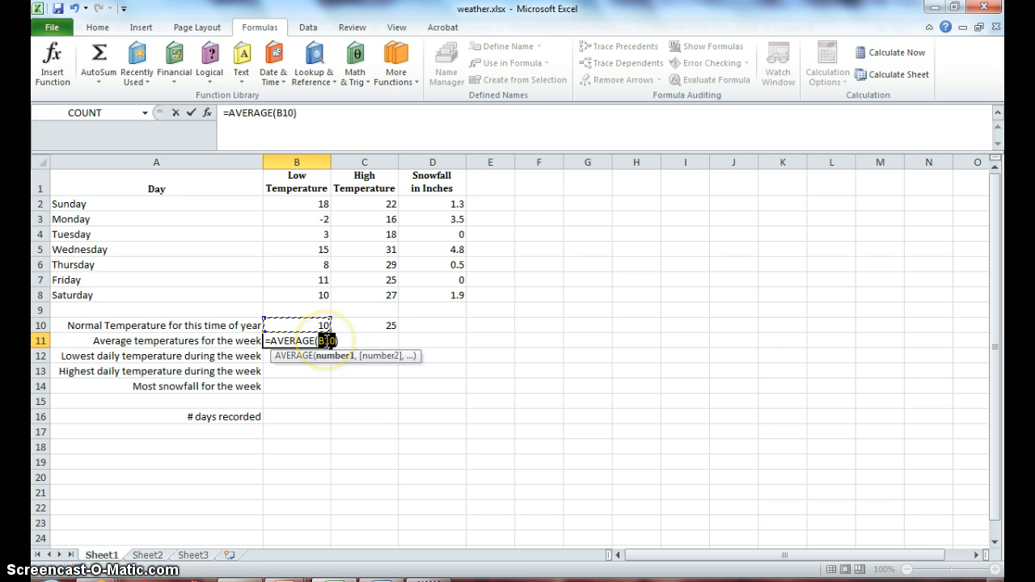
pyautogui.click(307, 204)
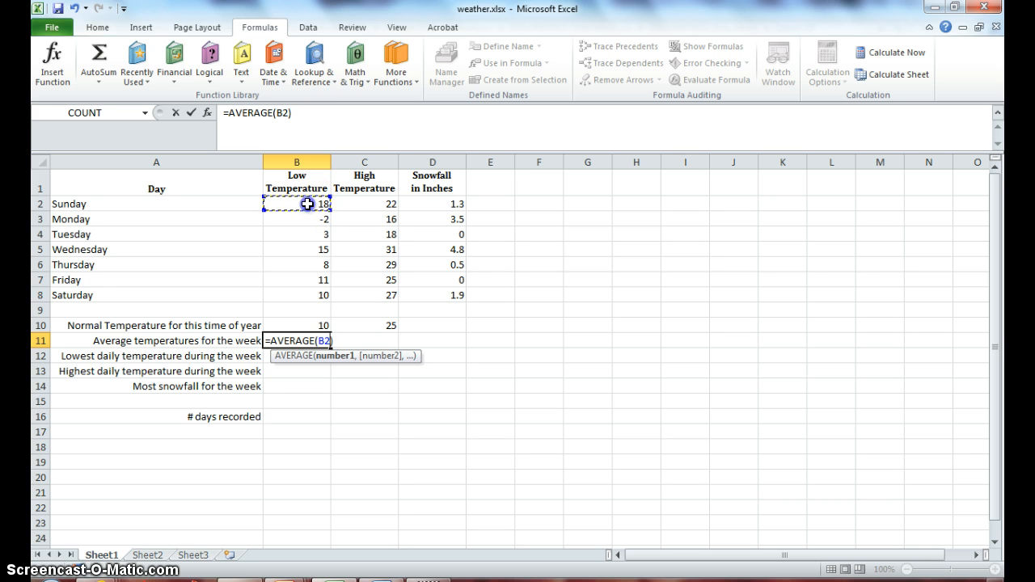
pyautogui.moveTo(307, 203); pyautogui.dragTo(304, 290)
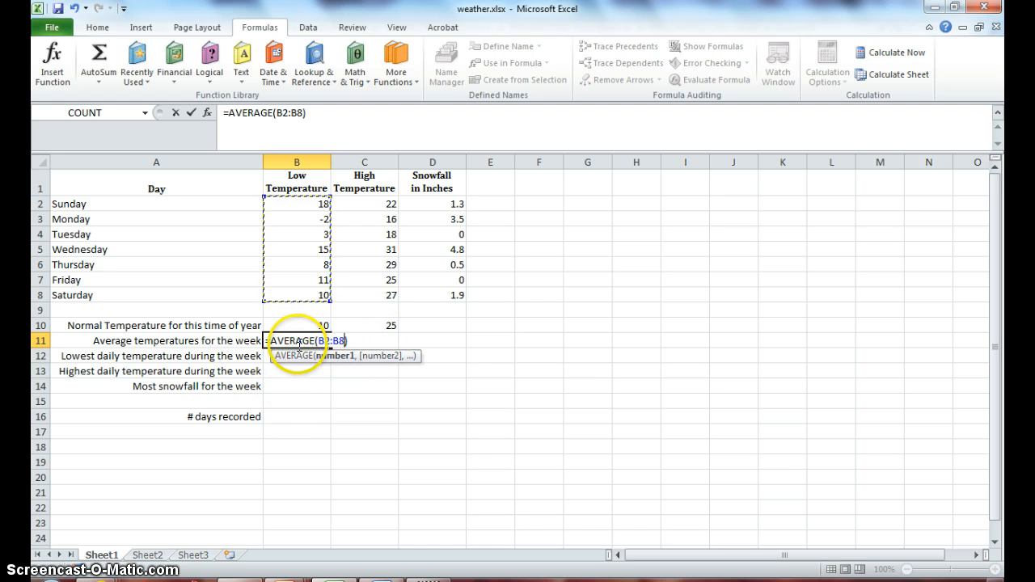
pyautogui.press('Return')
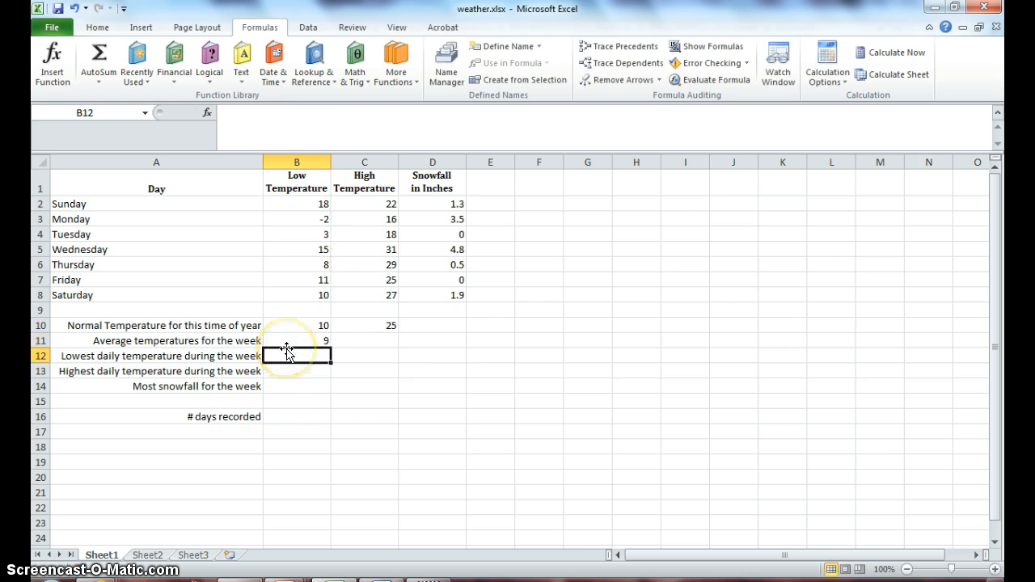
# Fill the average formula from B11 across to C11 and check the copied formula.
pyautogui.click(290, 341)
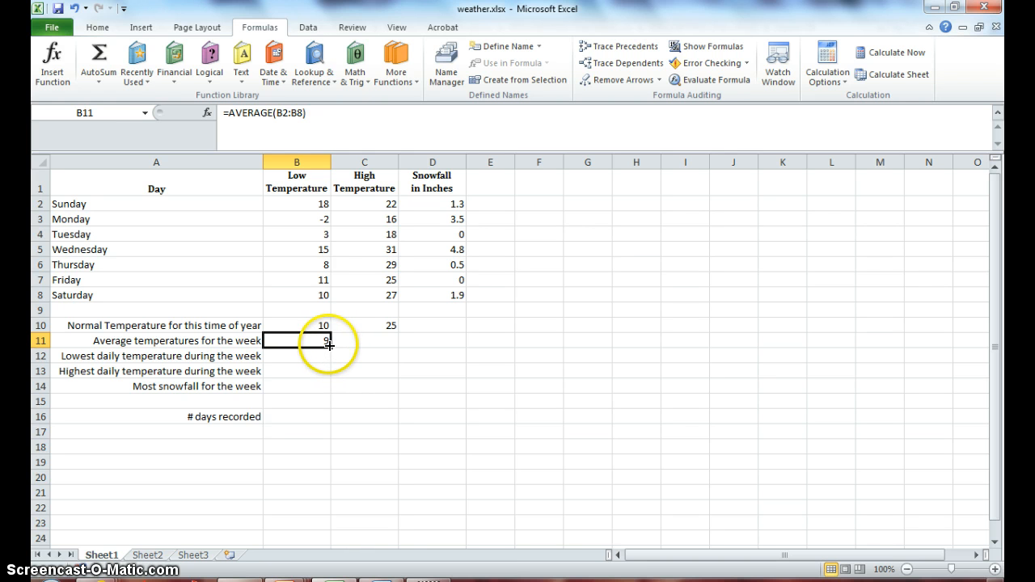
pyautogui.moveTo(329, 344); pyautogui.dragTo(377, 338)
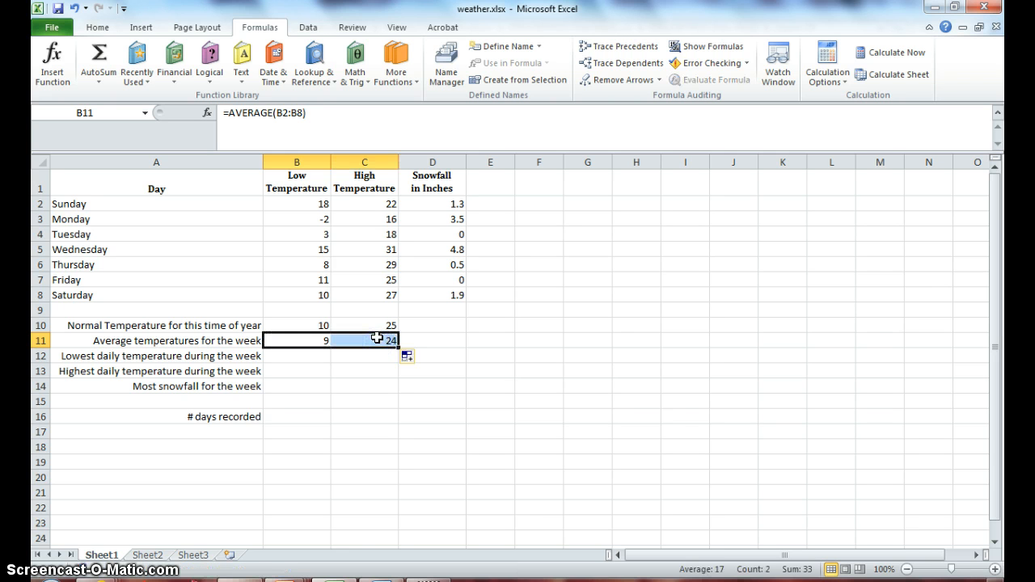
pyautogui.click(377, 338)
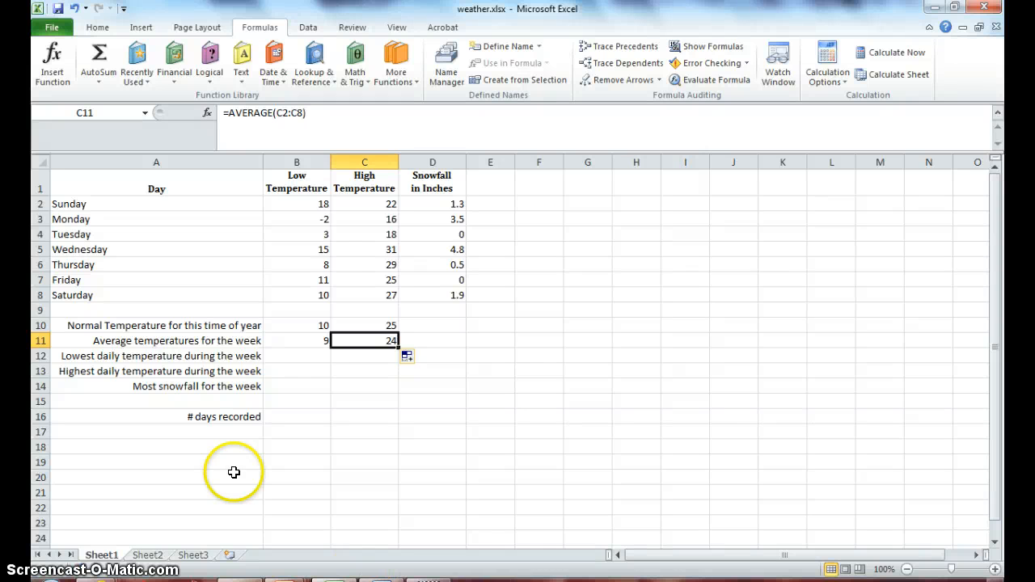
# Calculate the week's lowest low temperature in B12 with the MIN function over B2:B8 and check it against the daily values.
pyautogui.click(303, 354)
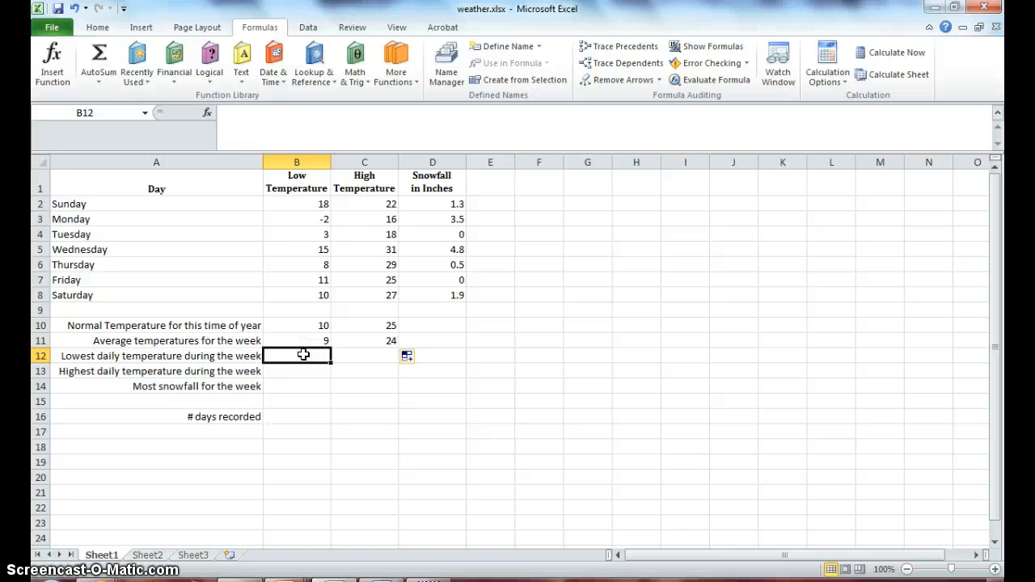
pyautogui.click(98, 83)
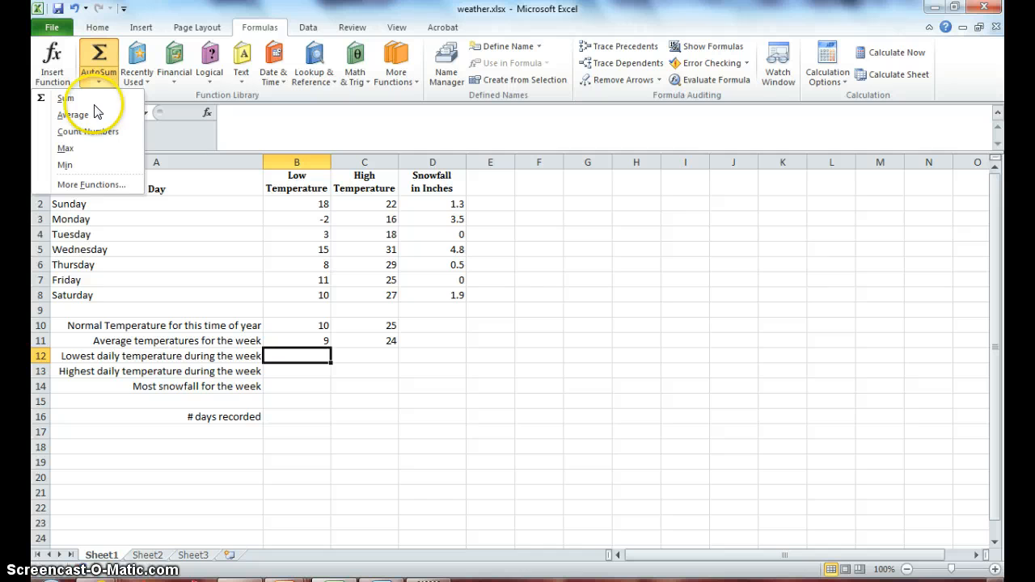
pyautogui.click(90, 168)
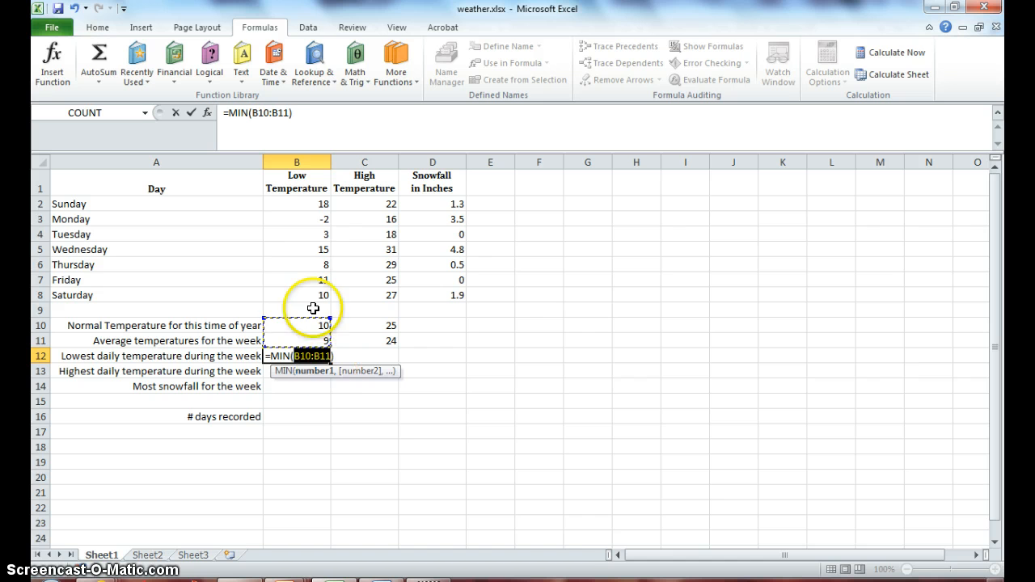
pyautogui.click(293, 205)
pyautogui.moveTo(294, 204); pyautogui.dragTo(297, 290)
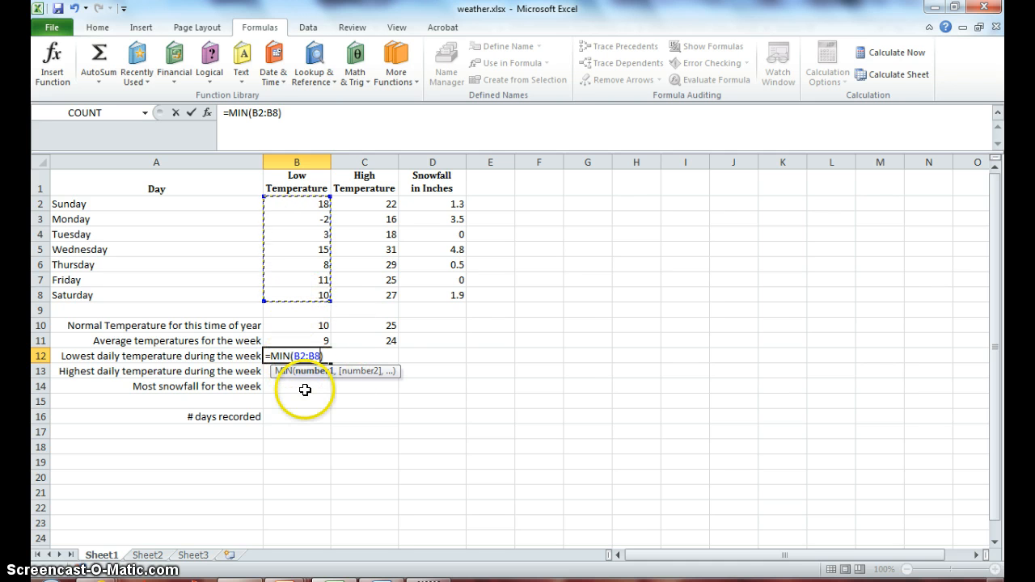
pyautogui.press('Return')
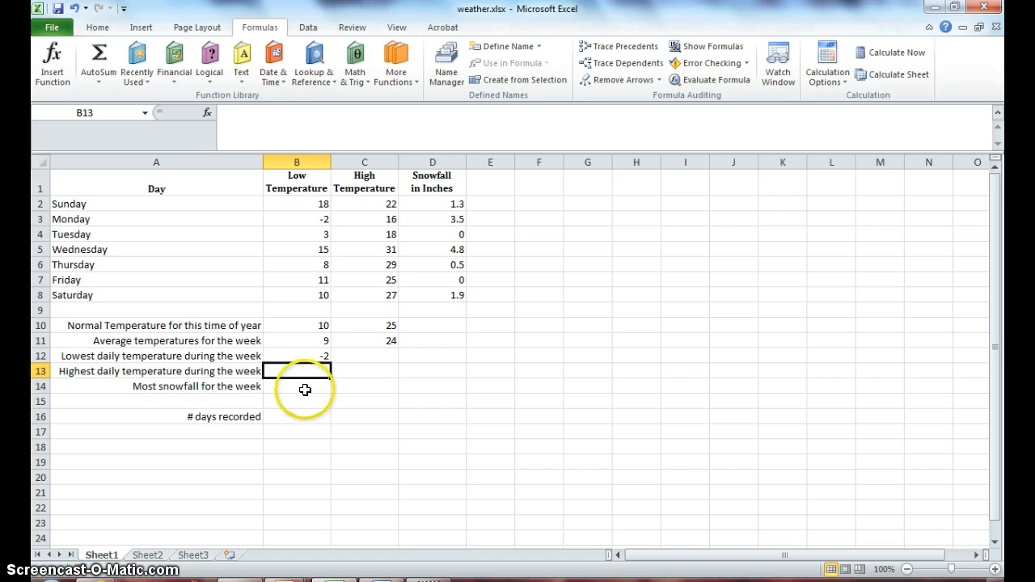
pyautogui.click(291, 202)
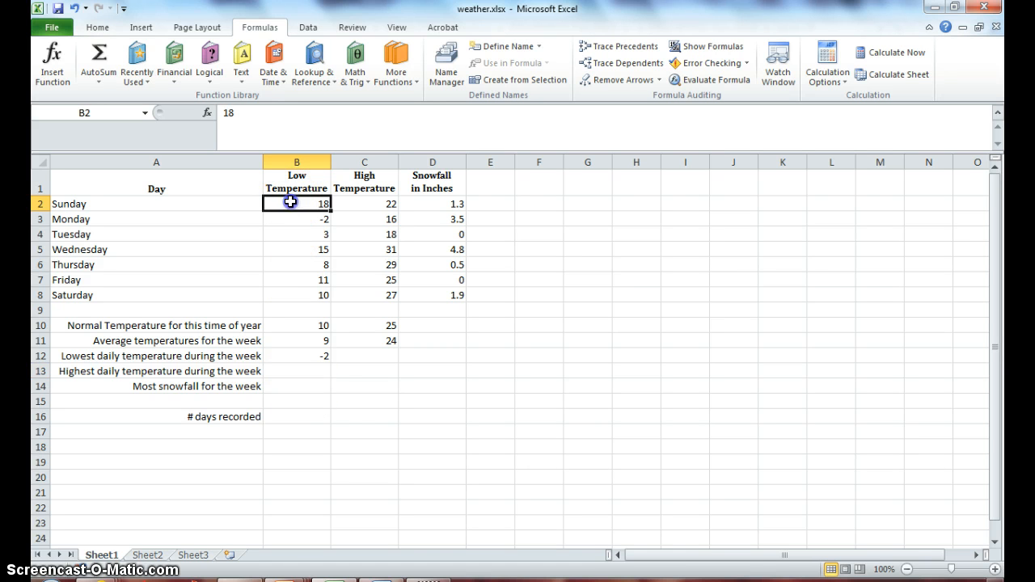
pyautogui.moveTo(290, 211)
pyautogui.mouseDown()
pyautogui.moveTo(291, 240)
pyautogui.moveTo(291, 221)
pyautogui.mouseUp()
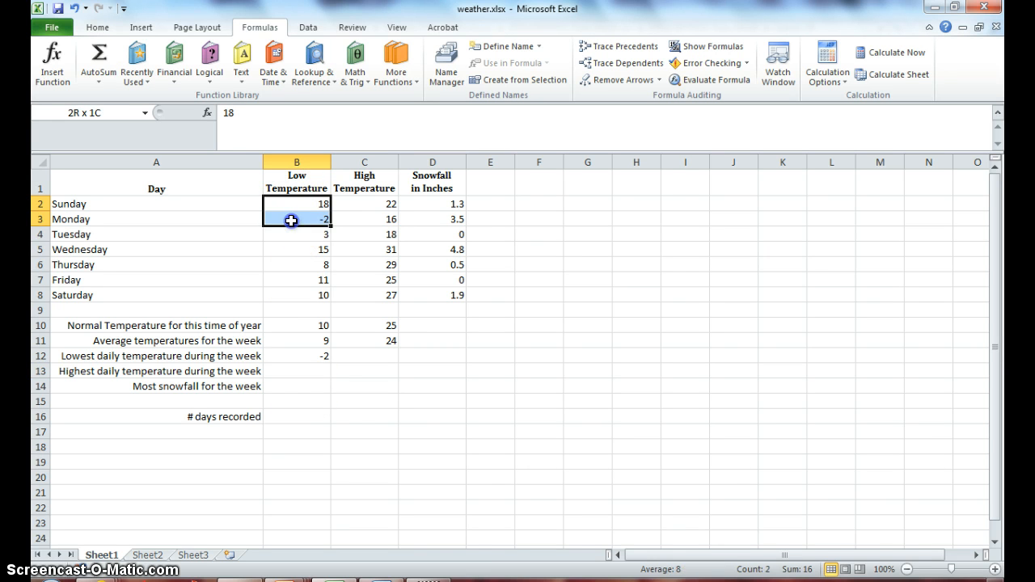
pyautogui.click(291, 222)
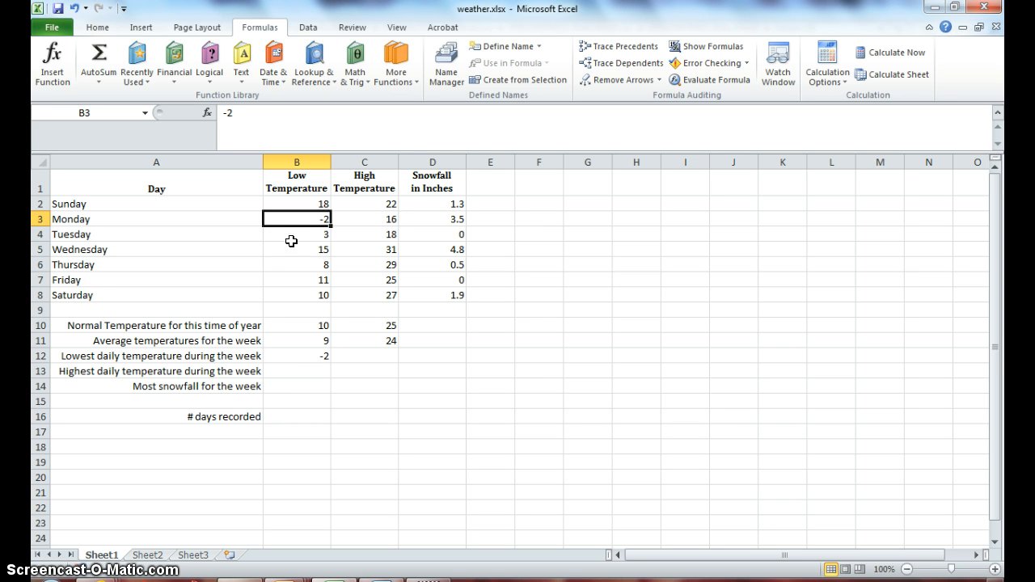
# Copy the MIN formula from B12 to C12 and check the result against the daily high temperatures.
pyautogui.click(301, 353)
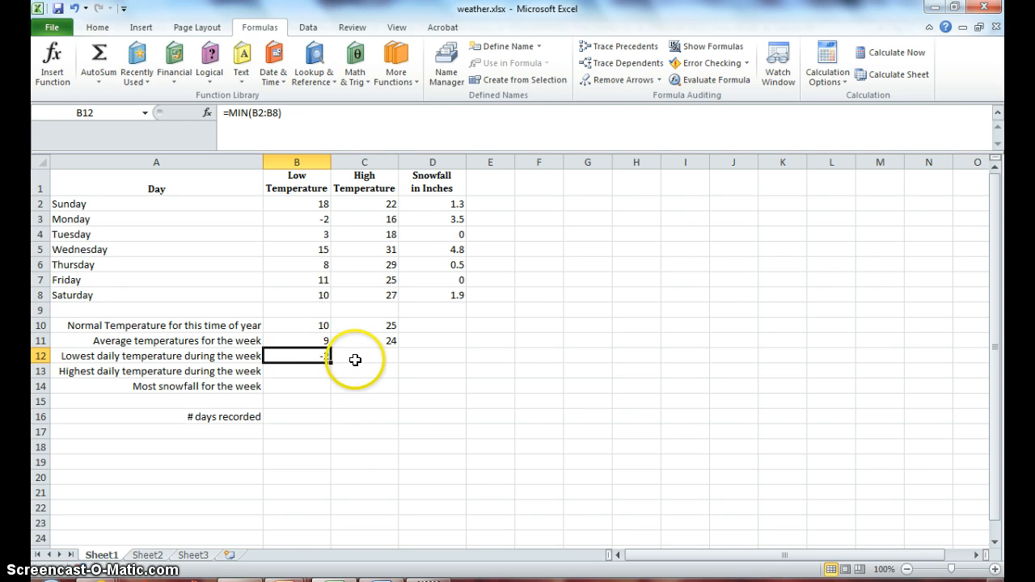
pyautogui.rightClick(290, 354)
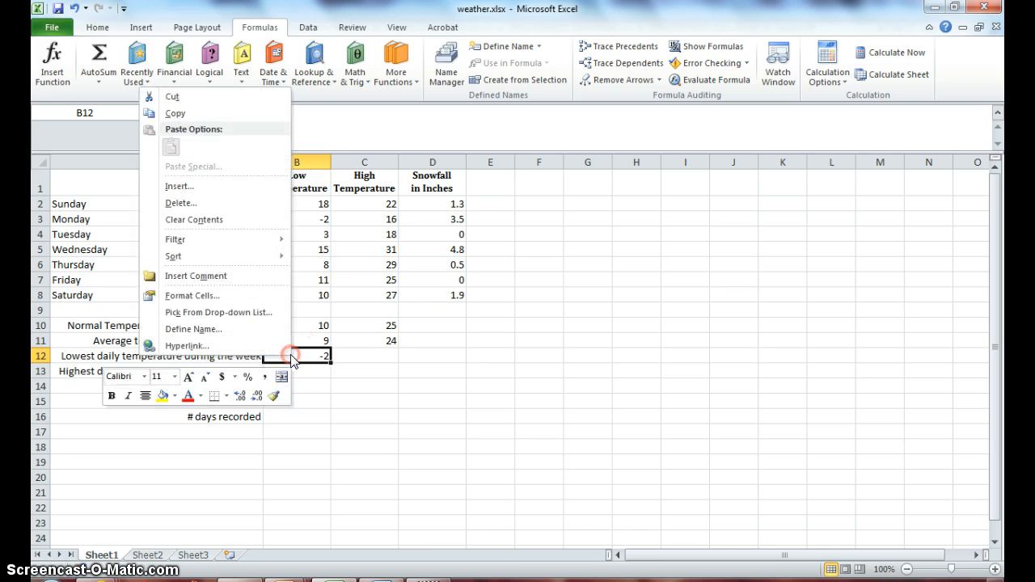
pyautogui.click(190, 113)
pyautogui.click(374, 353)
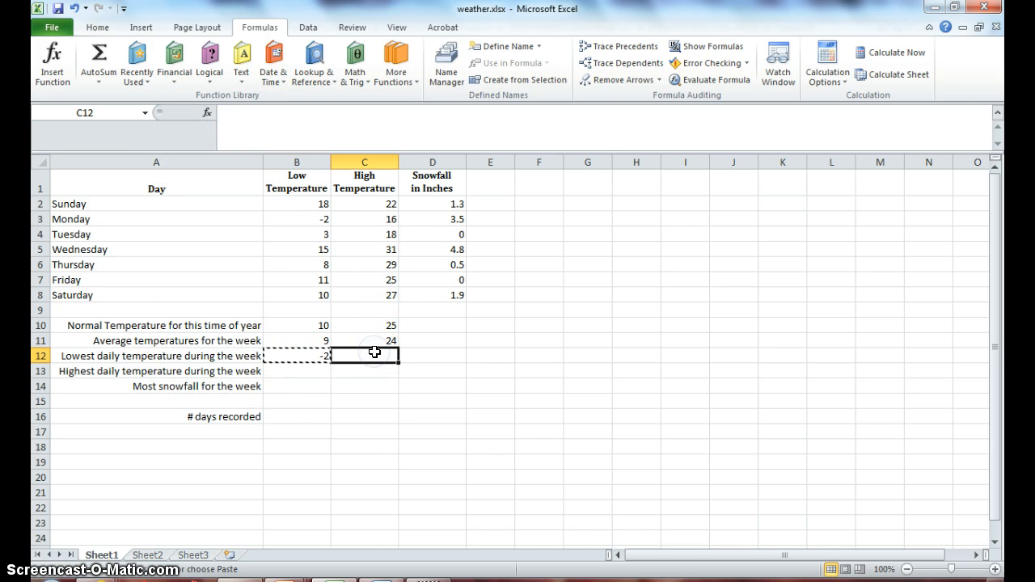
pyautogui.rightClick(374, 352)
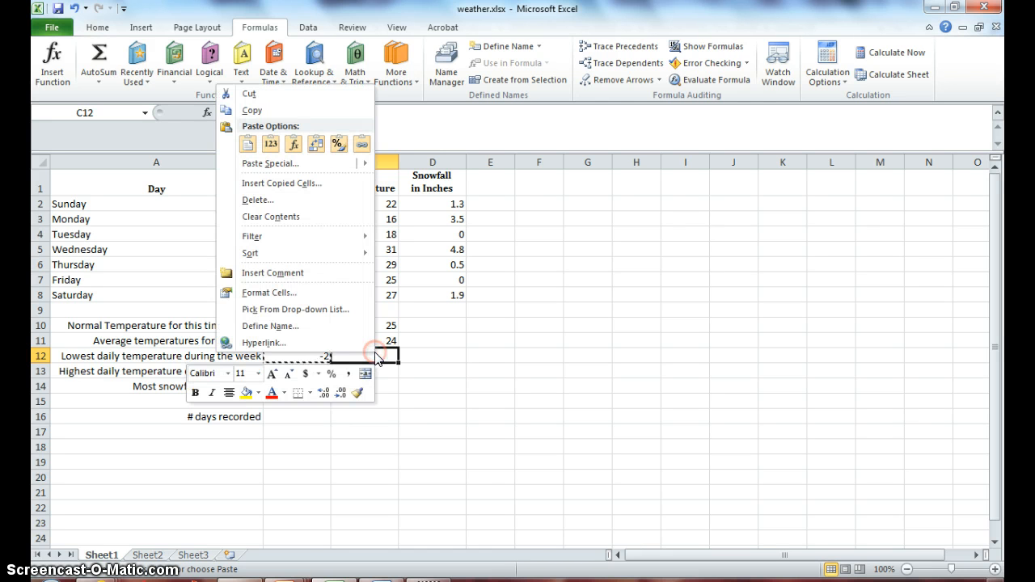
pyautogui.click(245, 144)
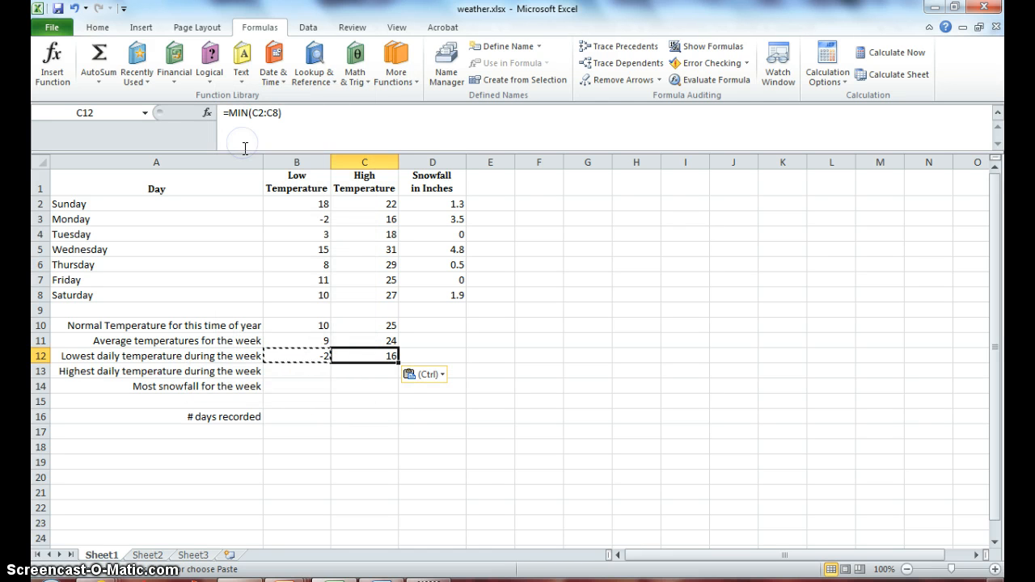
pyautogui.click(366, 353)
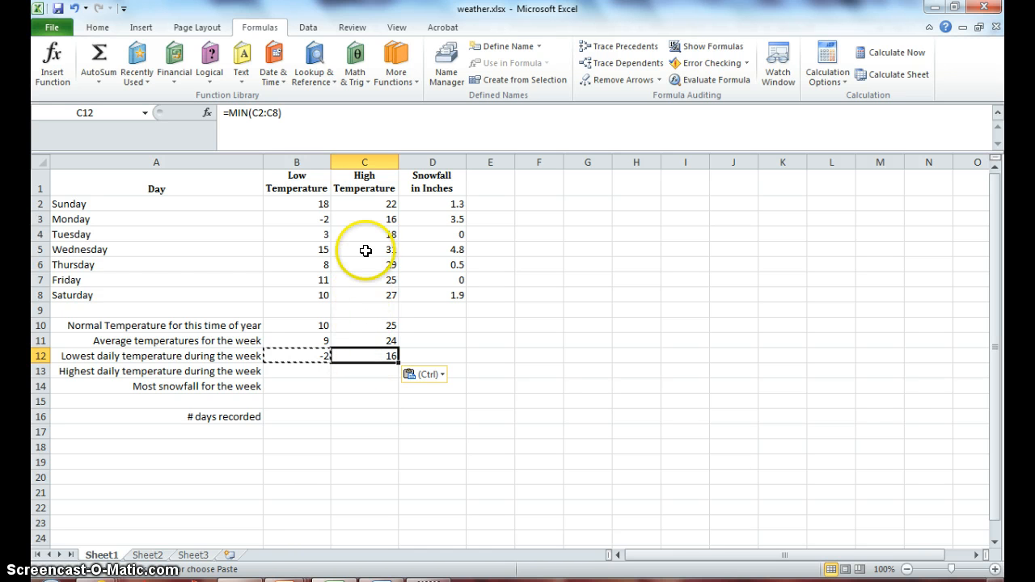
pyautogui.click(376, 352)
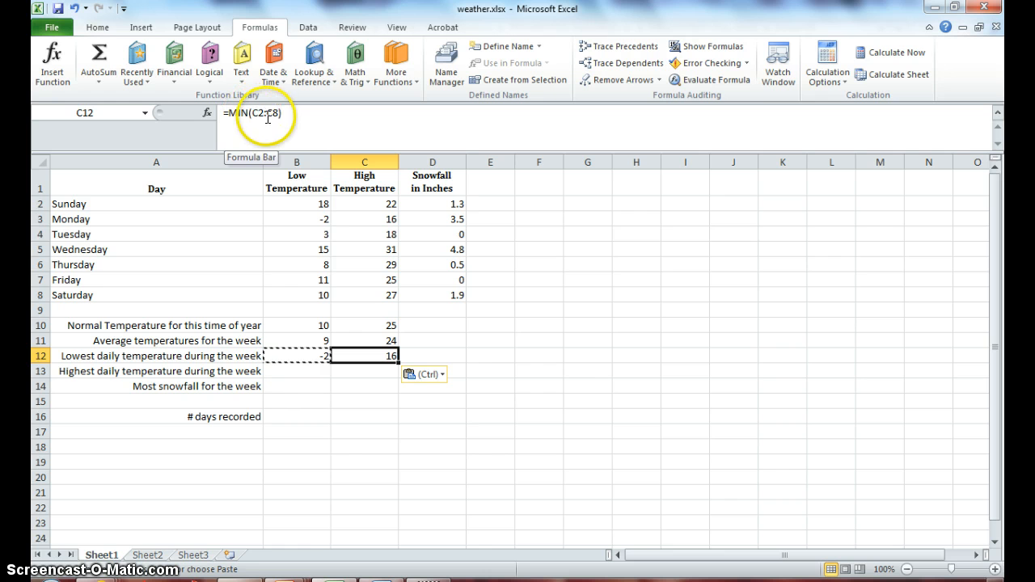
pyautogui.click(373, 219)
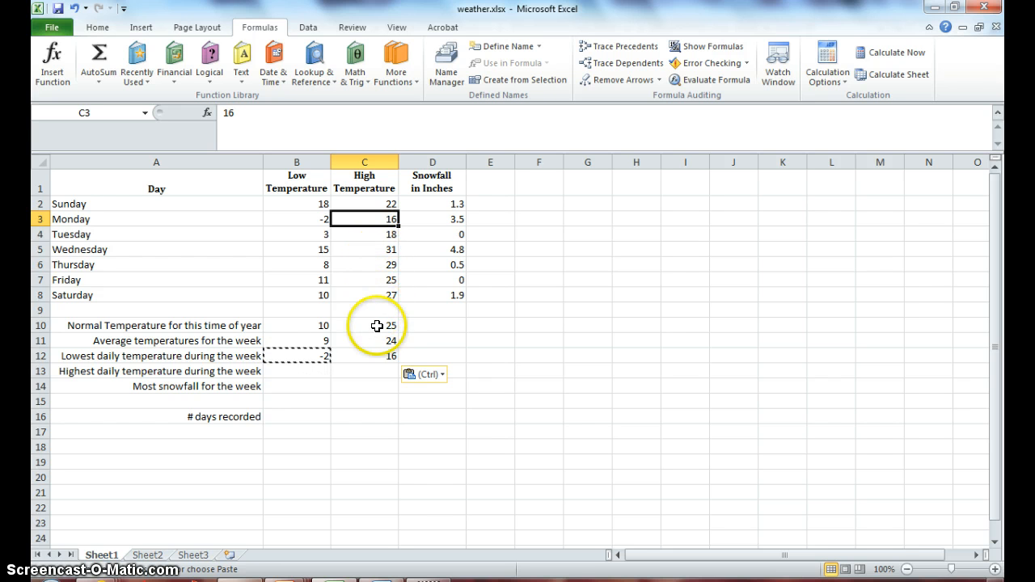
pyautogui.click(379, 358)
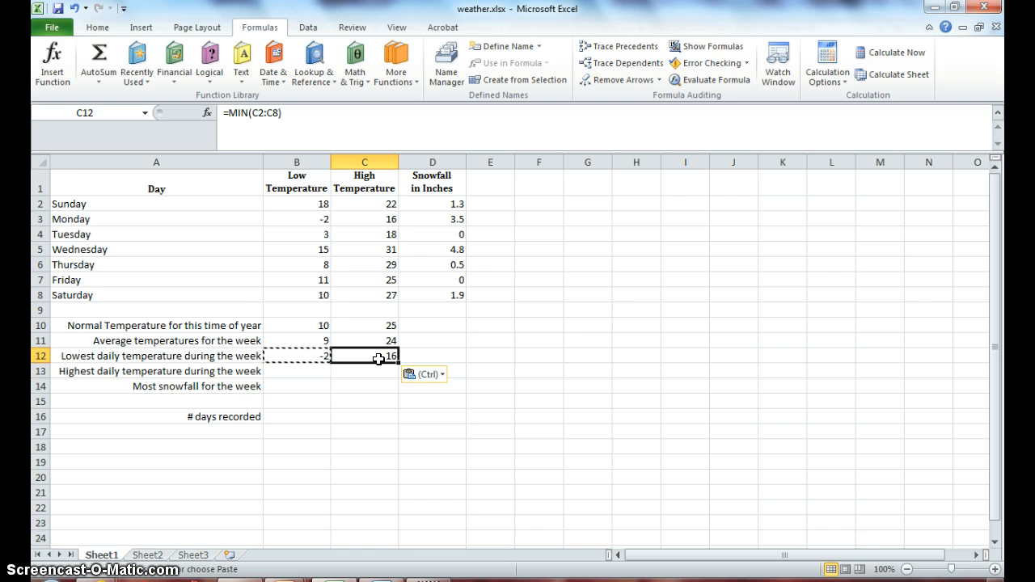
# Calculate the week's highest low temperature in B13 with the MAX function over B2:B8 and check it against the daily values.
pyautogui.scroll(-2, 348, 372)
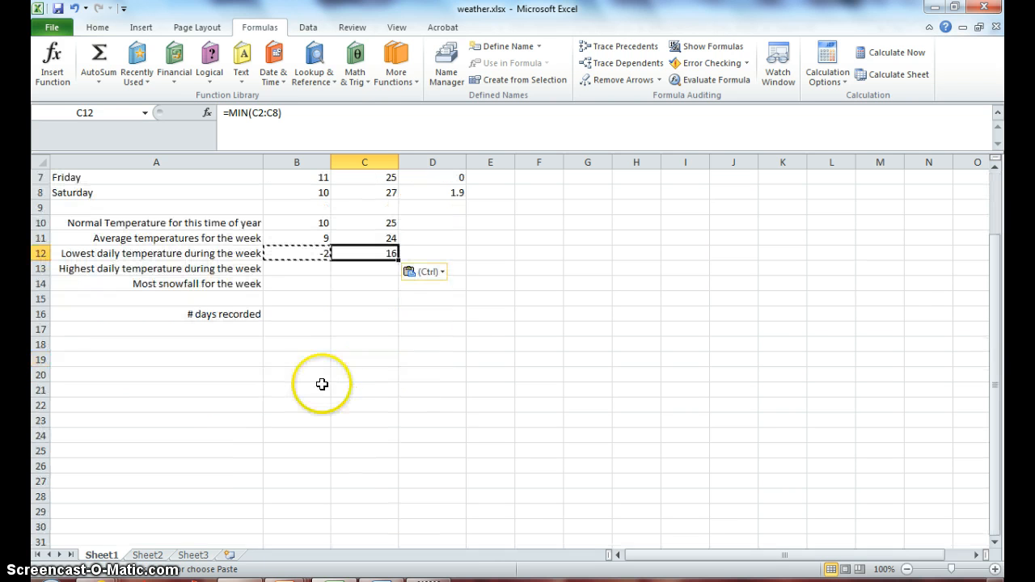
pyautogui.click(297, 273)
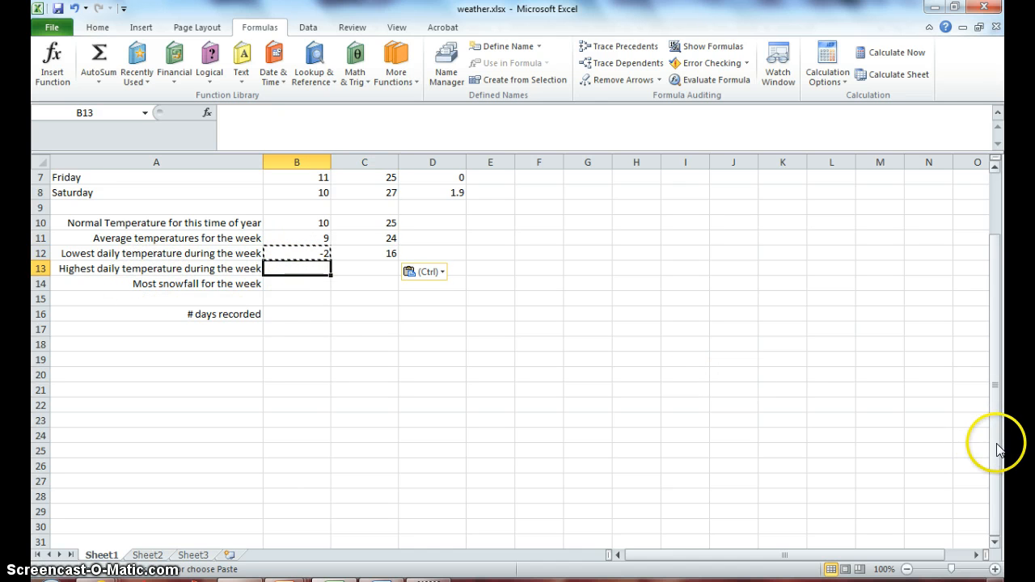
pyautogui.moveTo(996, 441); pyautogui.dragTo(983, 365)
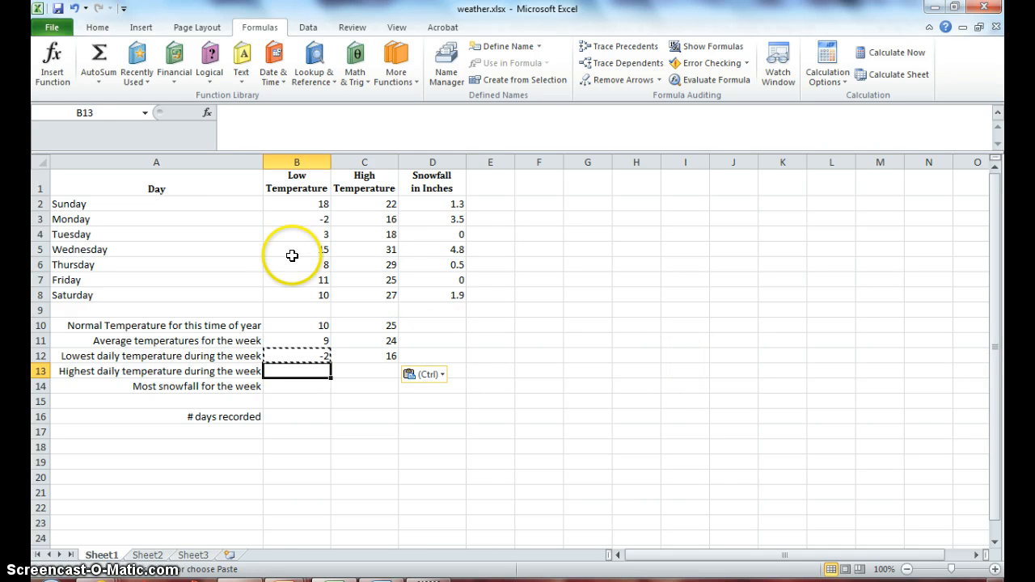
pyautogui.click(99, 76)
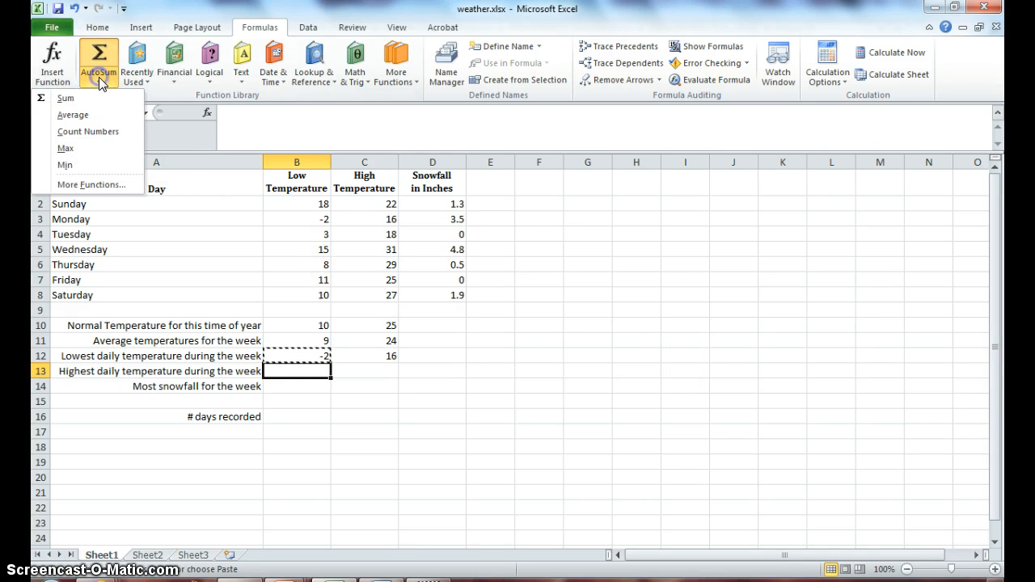
pyautogui.click(84, 149)
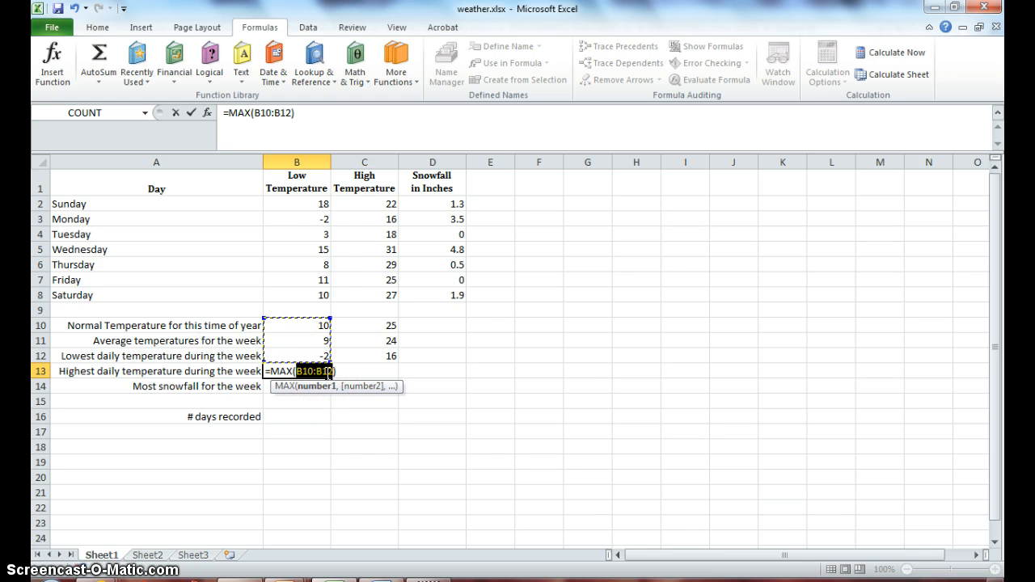
pyautogui.click(304, 202)
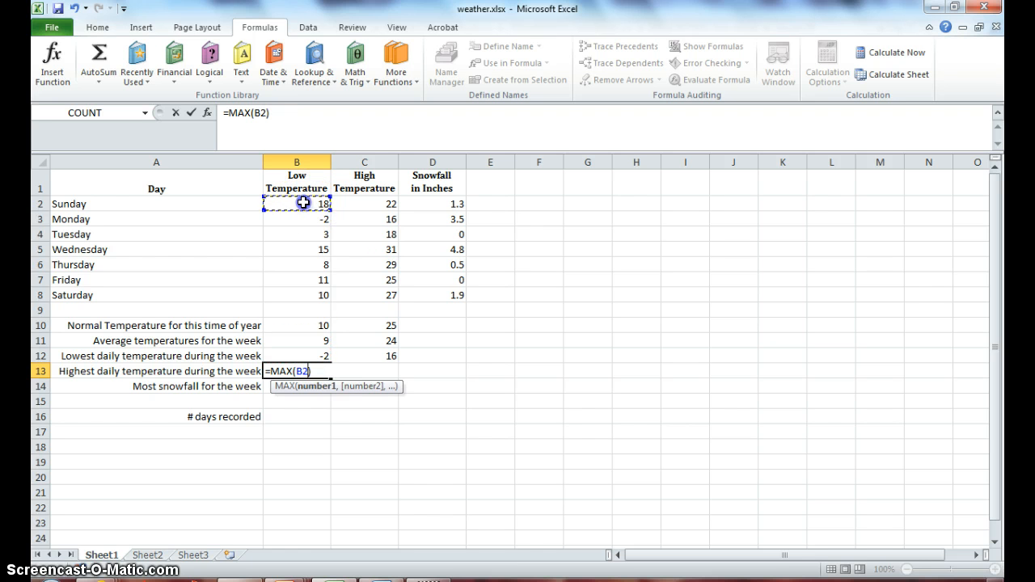
pyautogui.moveTo(304, 202); pyautogui.dragTo(306, 291)
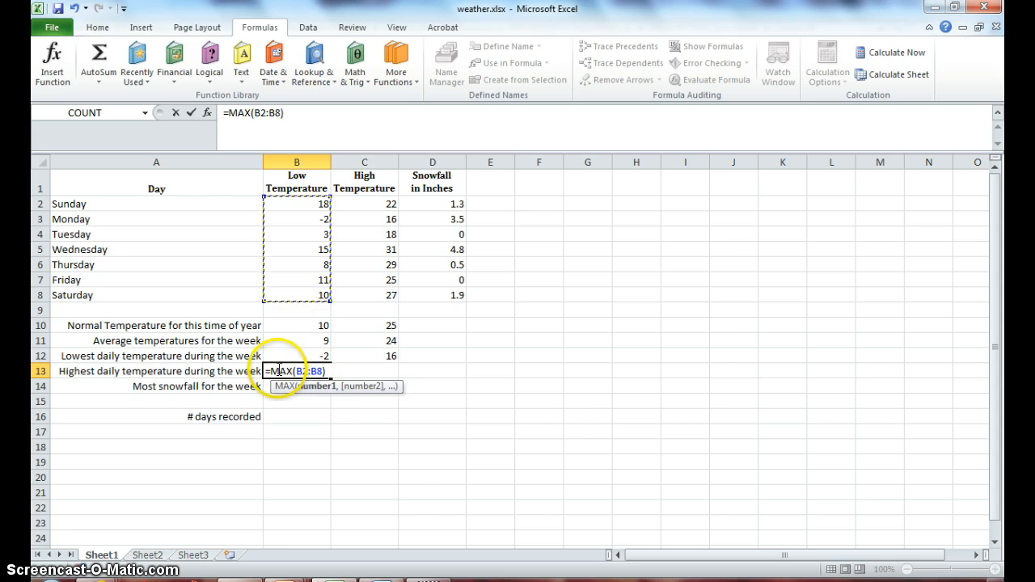
pyautogui.press('Return')
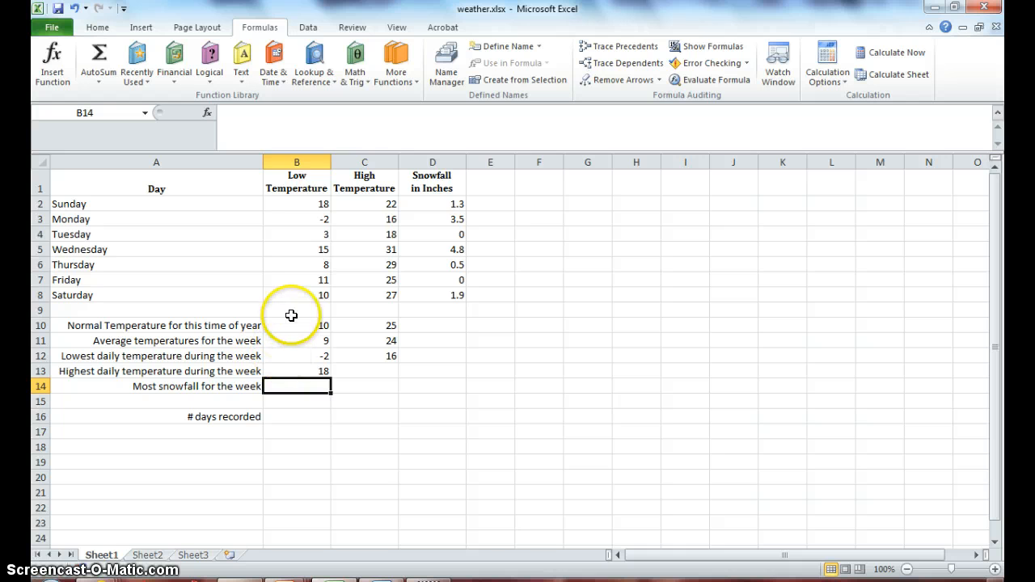
pyautogui.click(299, 205)
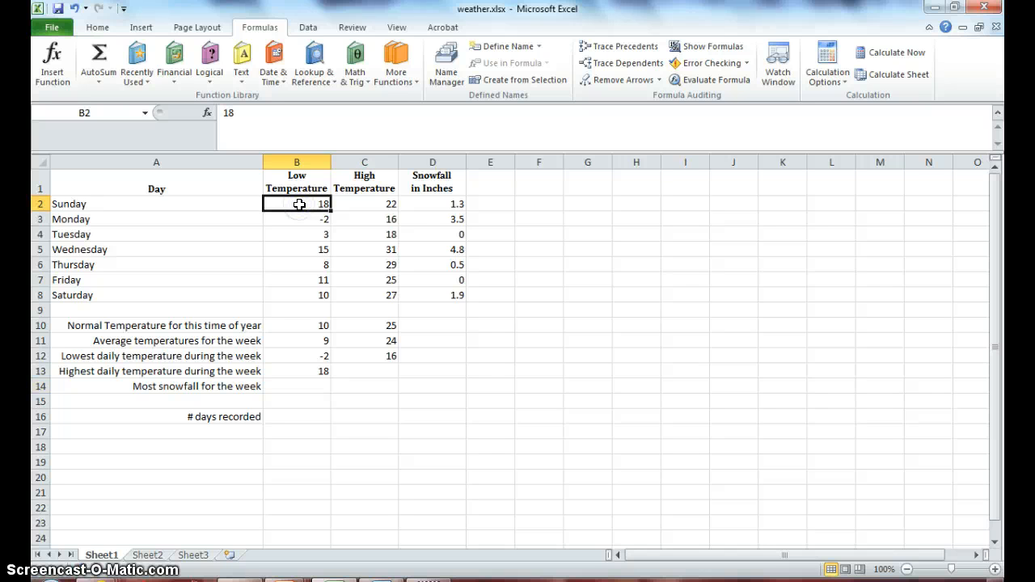
# Fill the MAX formula from B13 across to C13 and check it against the daily high temperatures.
pyautogui.click(301, 370)
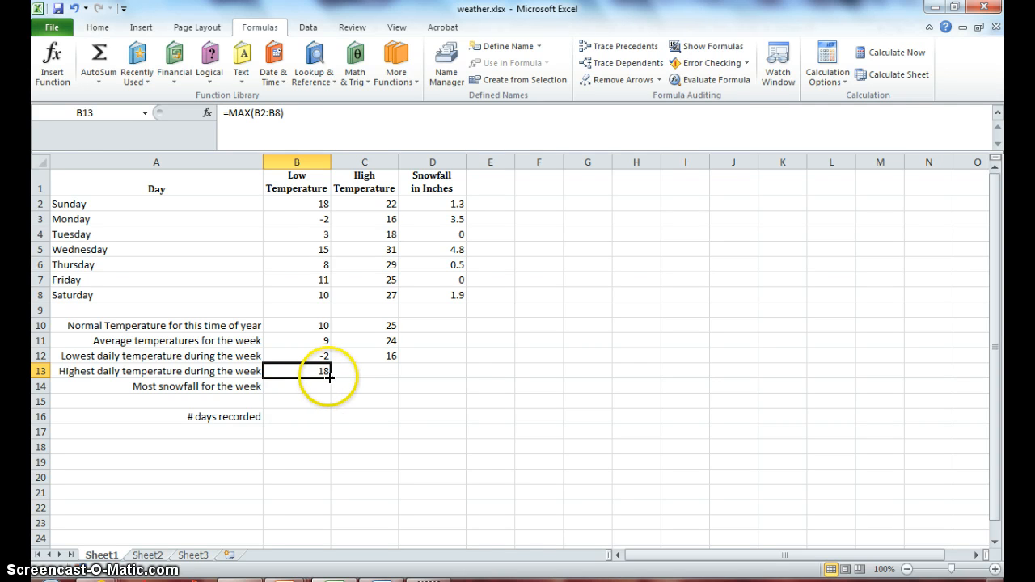
pyautogui.moveTo(329, 376); pyautogui.dragTo(363, 371)
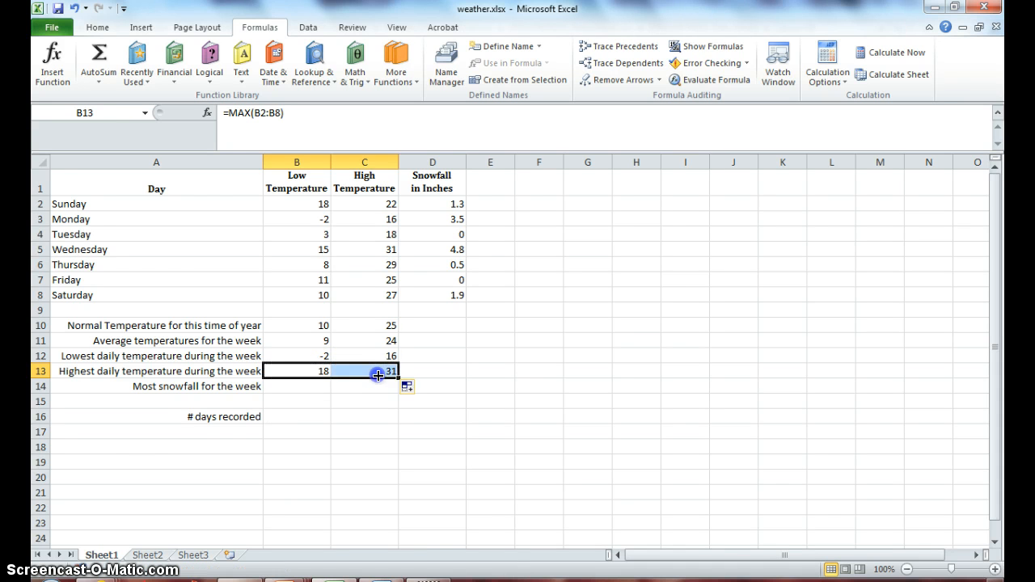
pyautogui.click(368, 365)
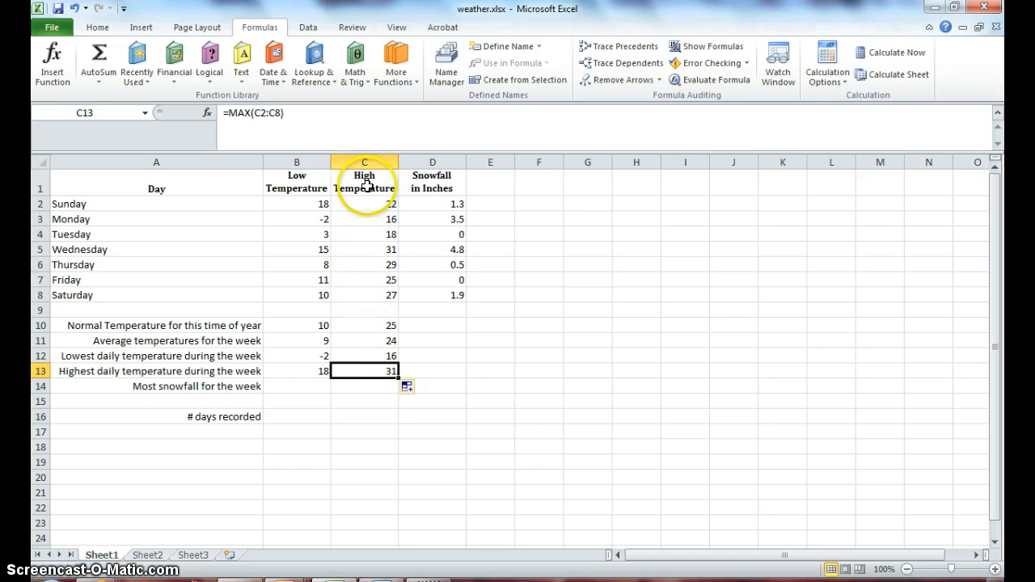
pyautogui.click(370, 249)
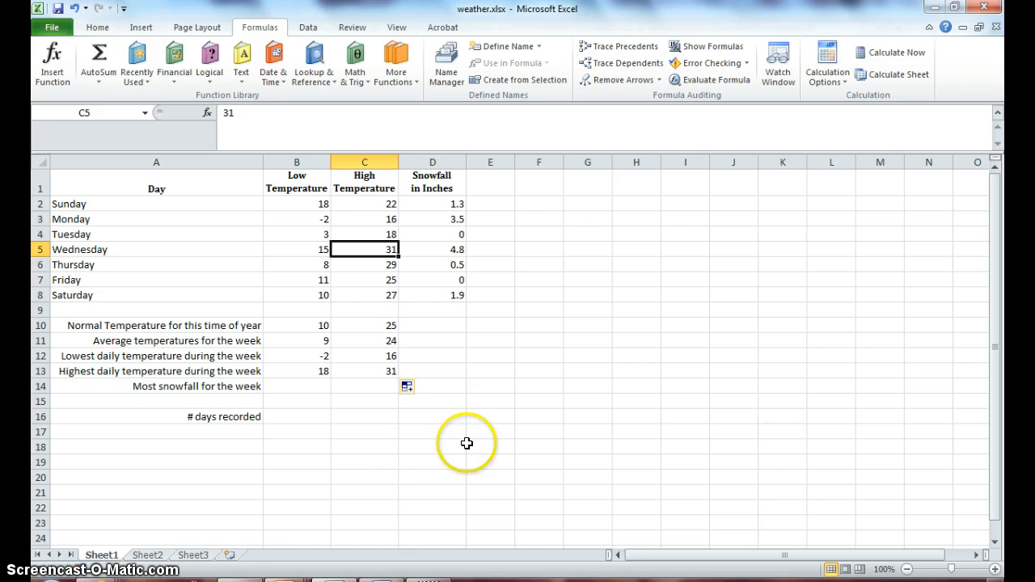
# Calculate the week's most snowfall in D14 with the MAX function over D2:D13 and check it against the daily snowfall.
pyautogui.click(438, 387)
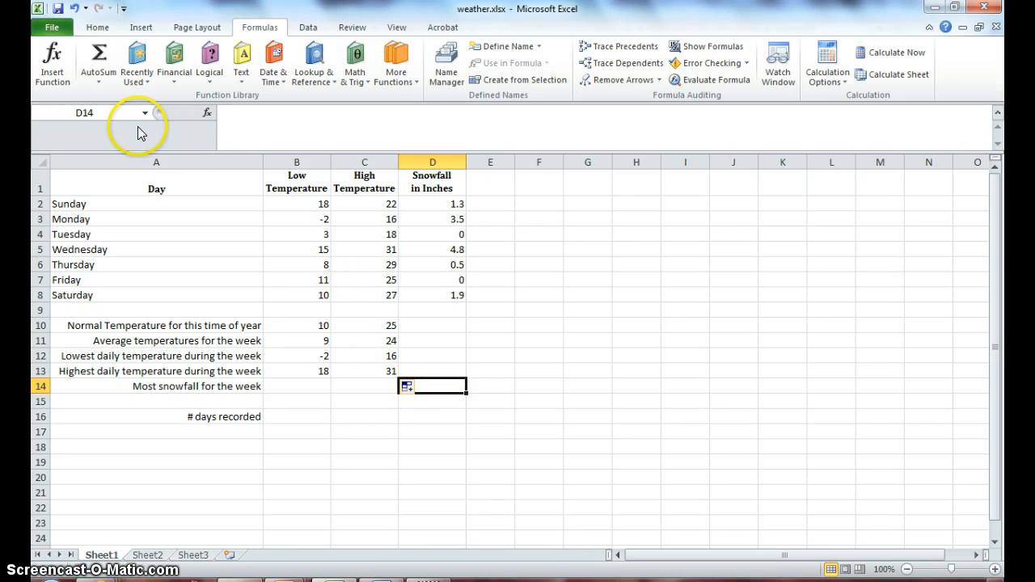
pyautogui.click(100, 79)
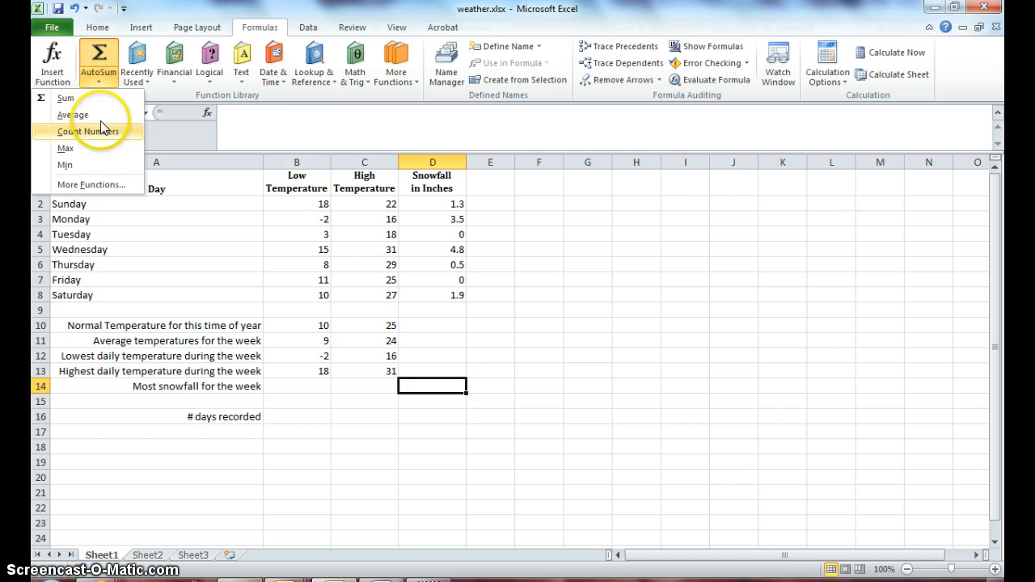
pyautogui.click(102, 149)
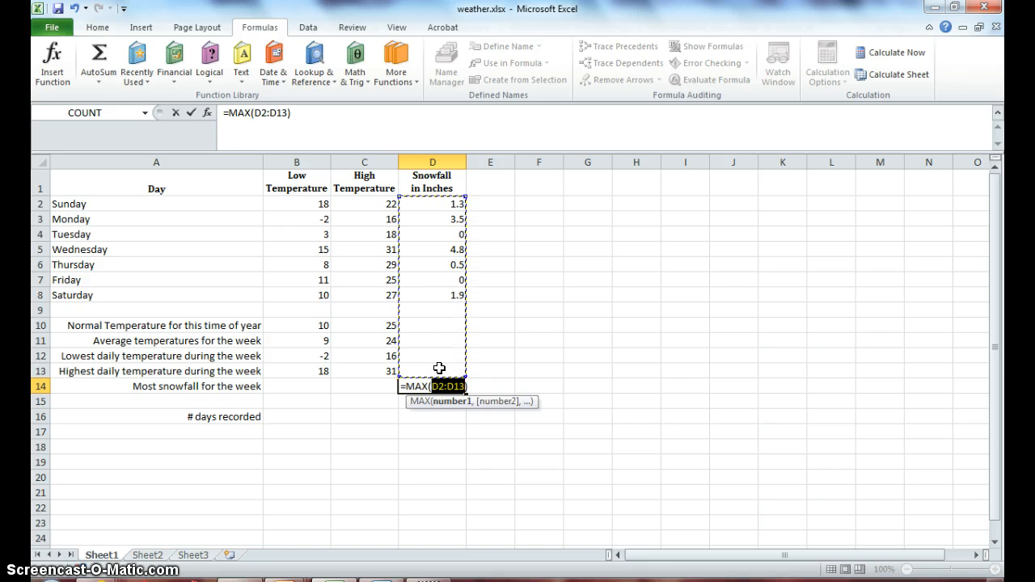
pyautogui.press('Return')
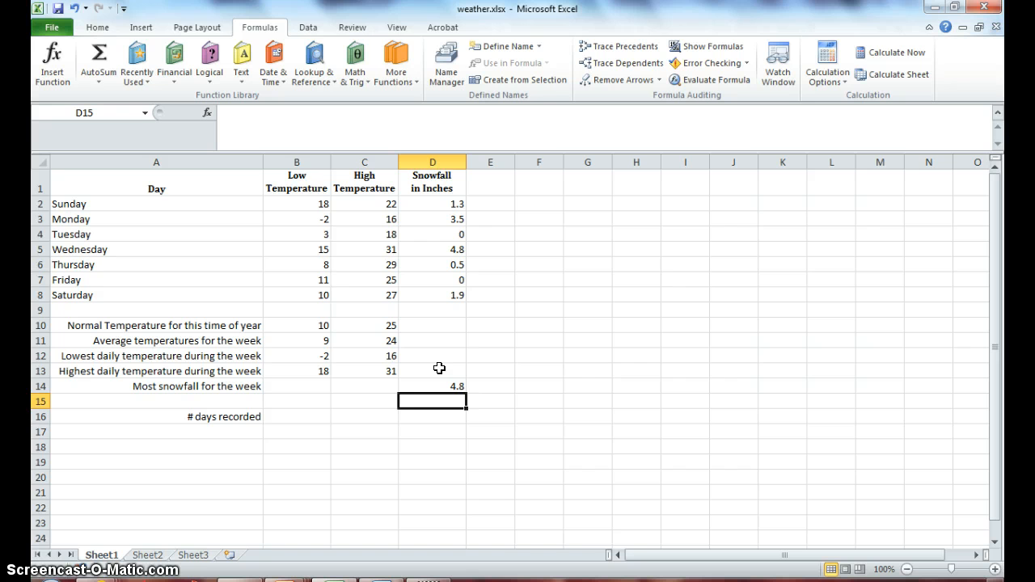
pyautogui.click(433, 385)
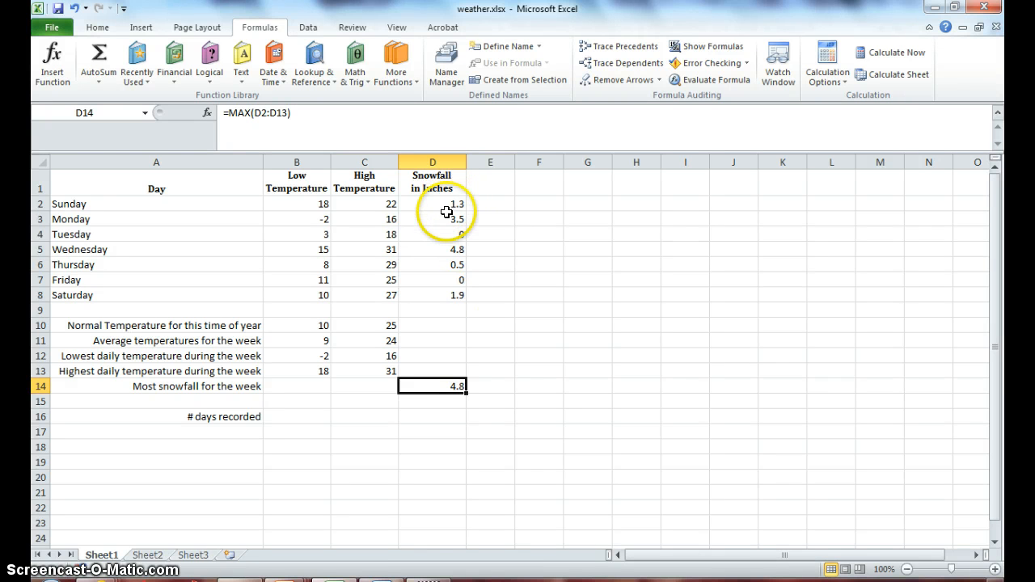
pyautogui.click(446, 250)
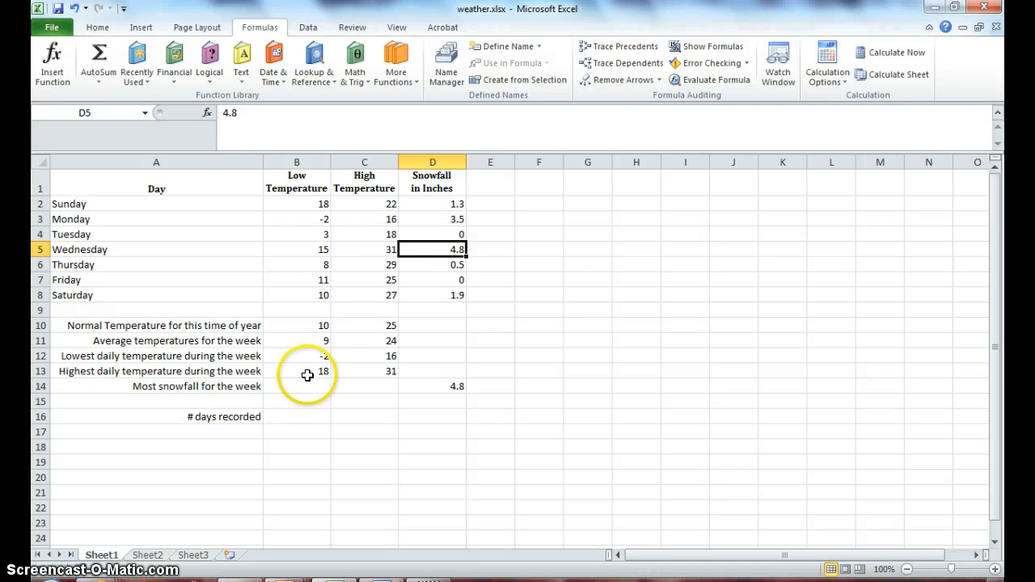
# Count the days recorded in B16 with the COUNT function over B2:B8, and save the workbook.
pyautogui.click(301, 421)
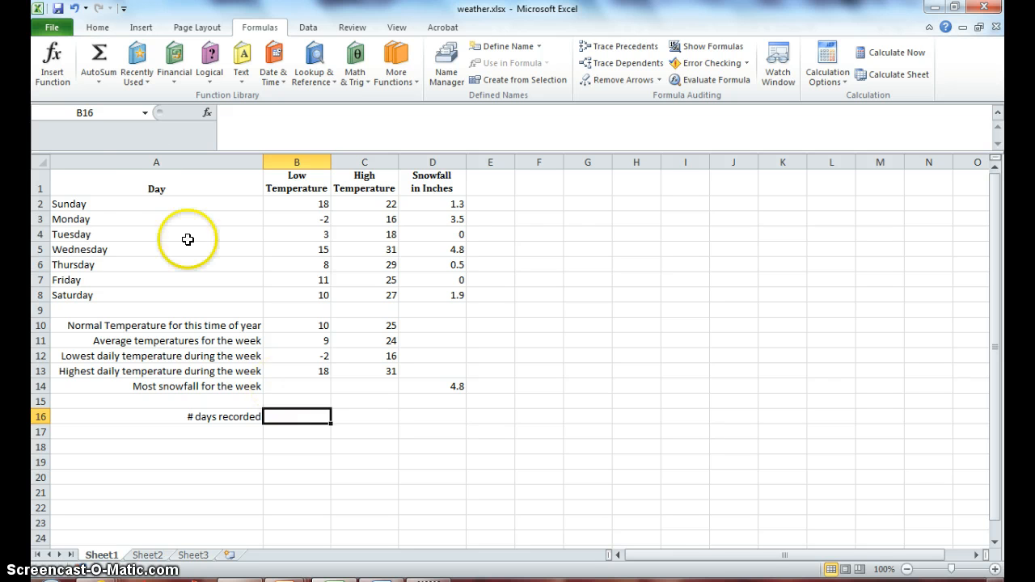
pyautogui.click(98, 79)
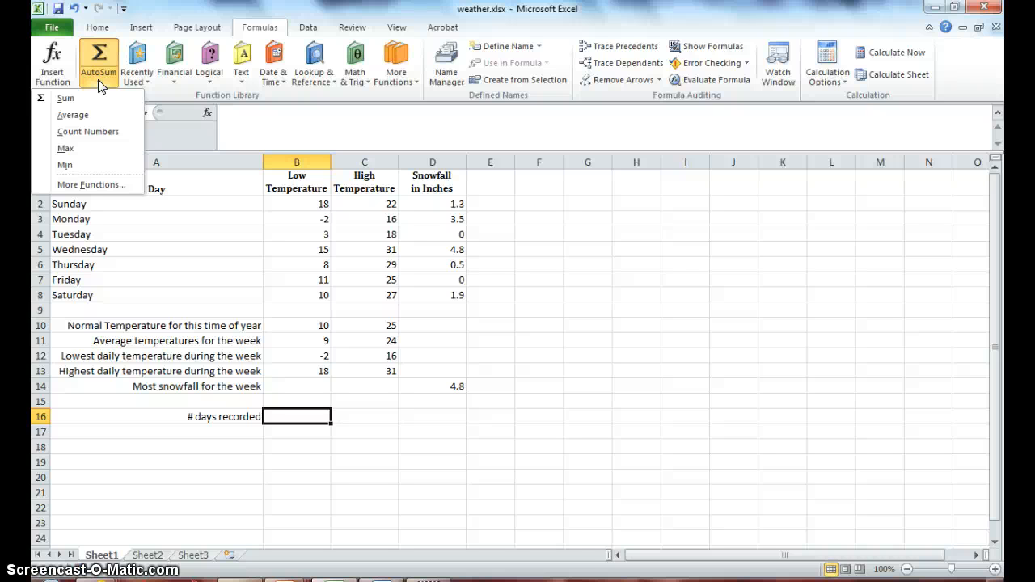
pyautogui.click(89, 134)
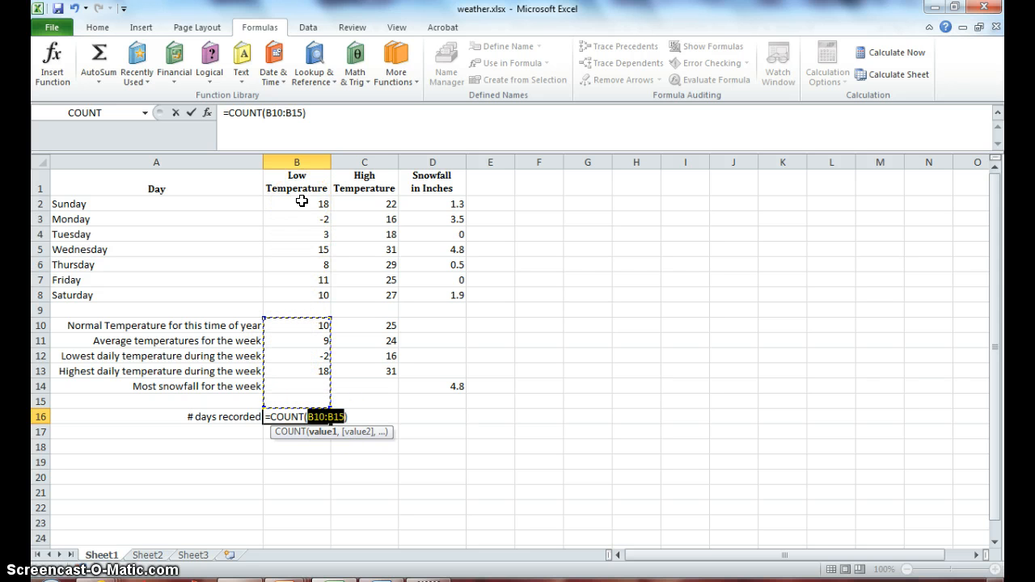
pyautogui.moveTo(301, 201); pyautogui.dragTo(302, 294)
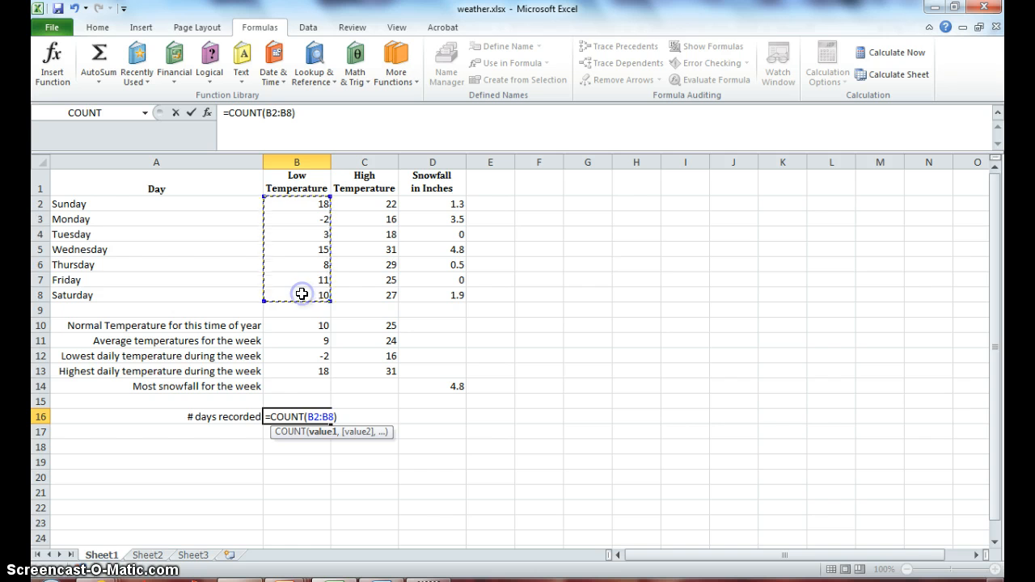
pyautogui.click(293, 428)
pyautogui.click(294, 416)
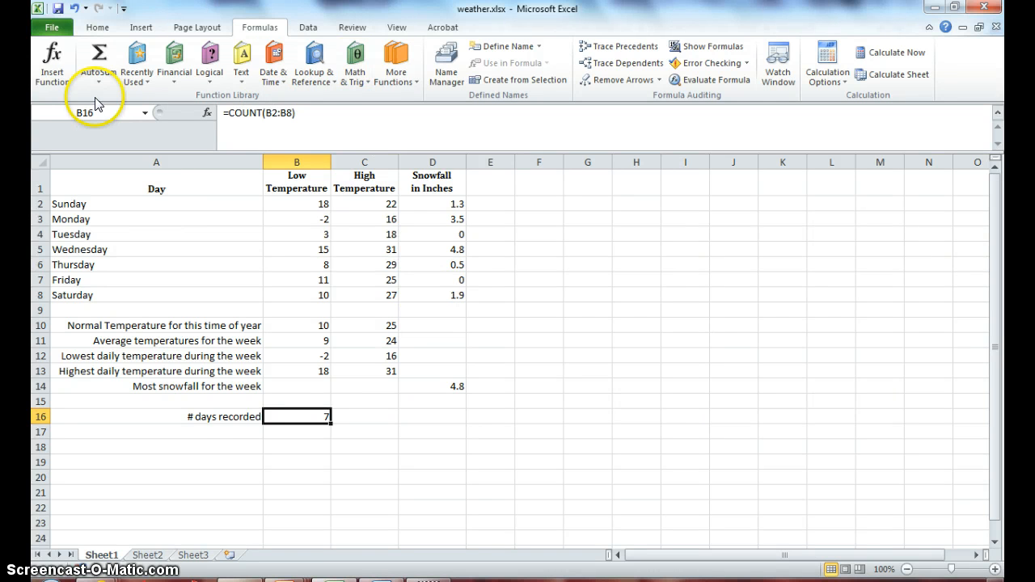
pyautogui.click(55, 10)
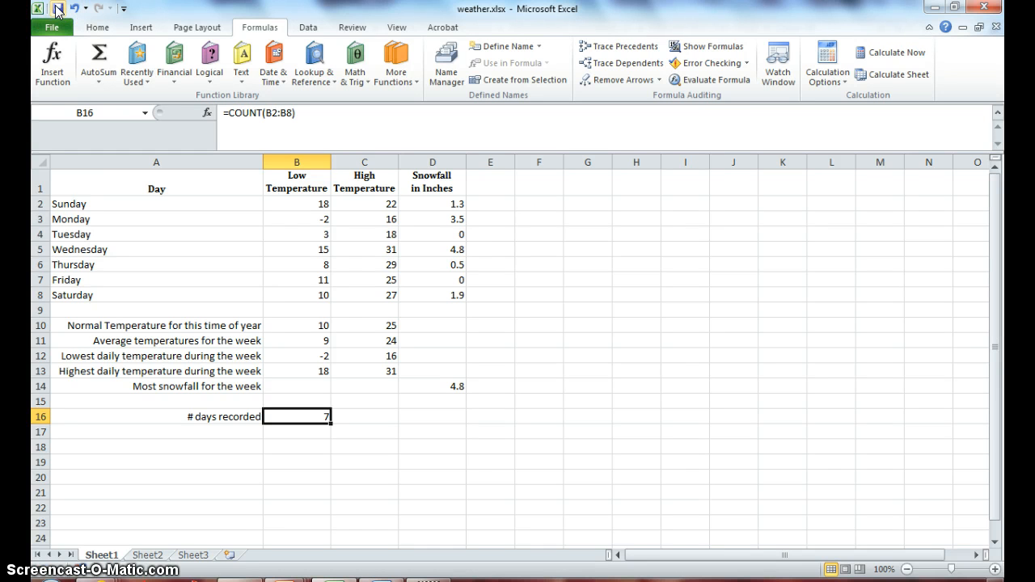